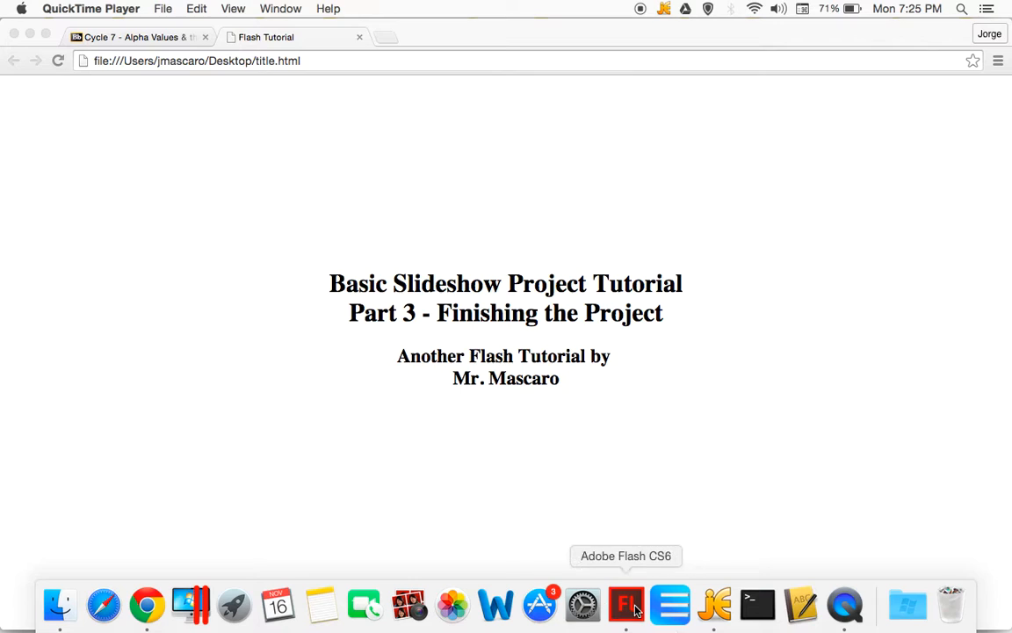
Step: Switch to Adobe Flash CS6, lock Layer 4, hide Layer 3 and Layer 1, and add a new layer above Layer 4
left_click(636, 608)
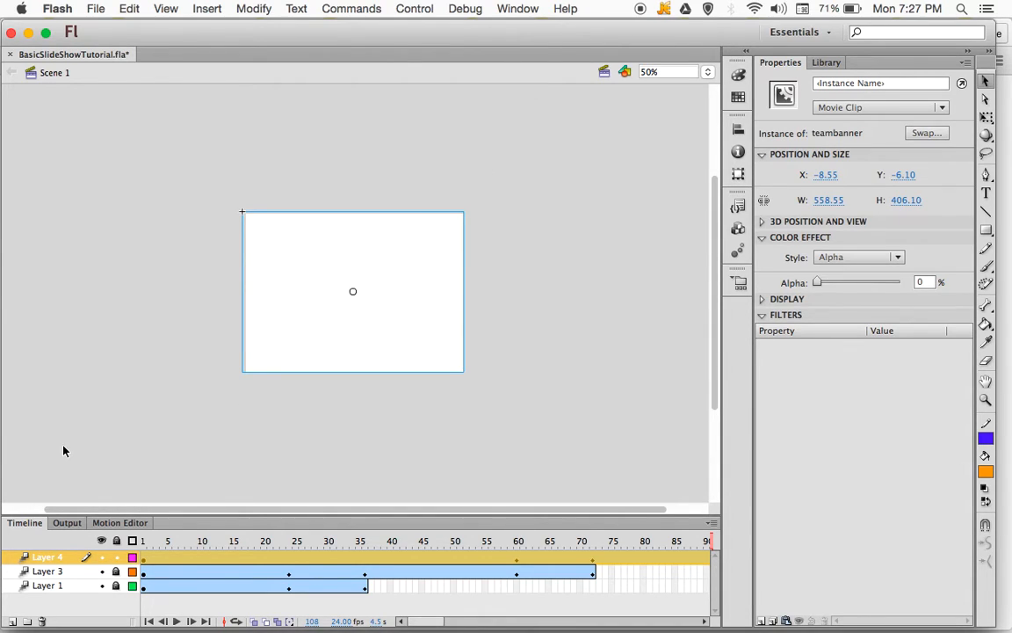
left_click(117, 558)
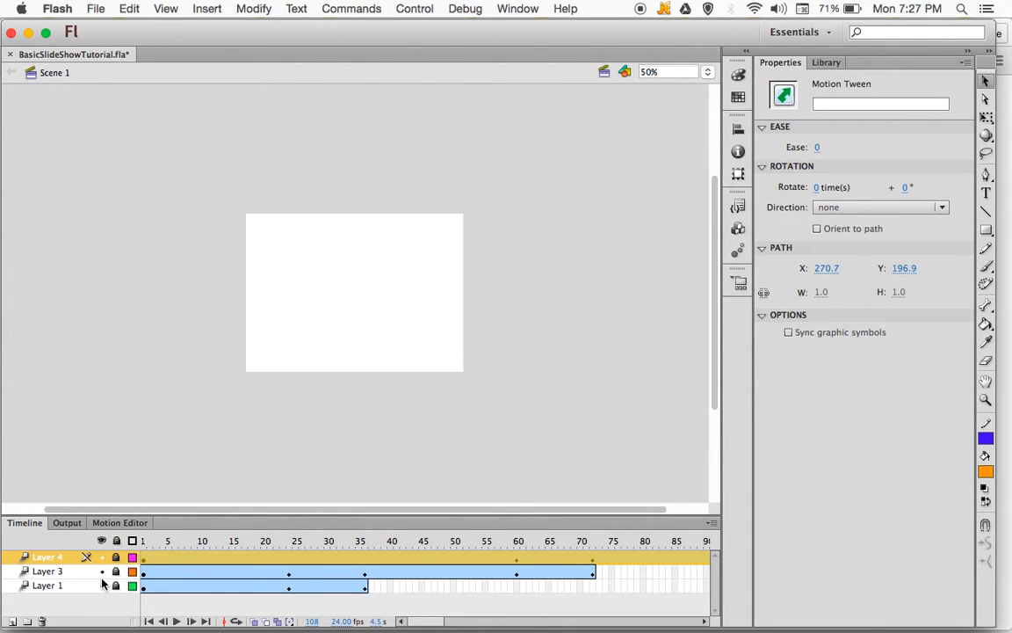
left_click(101, 572)
left_click(101, 586)
left_click(13, 621)
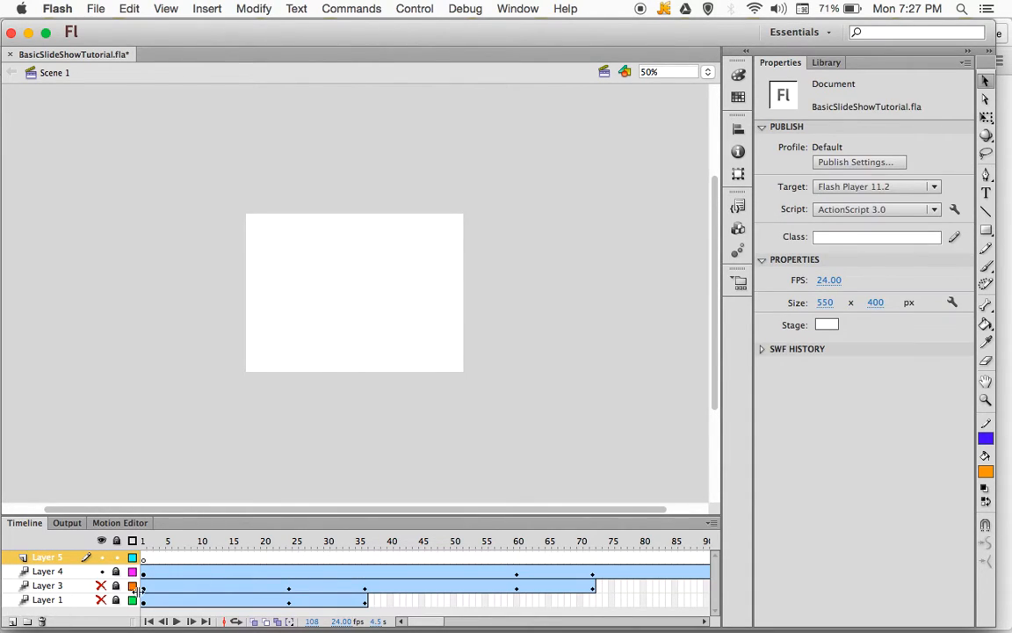
Step: Place the crazies symbol from the library on Layer 5, roughly centred over the stage
left_click(826, 64)
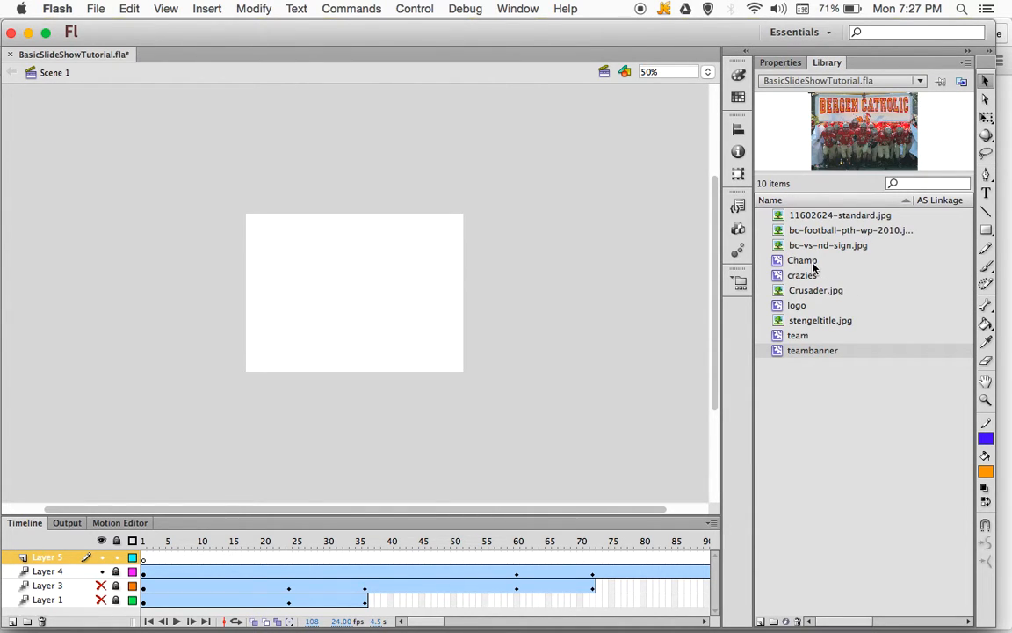
left_click(785, 277)
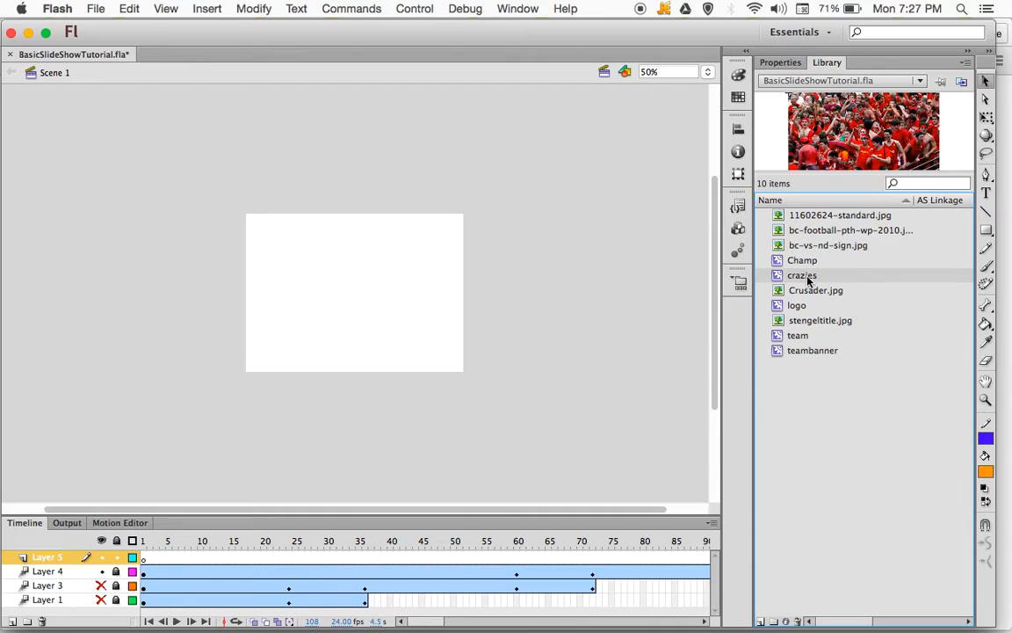
left_click_drag(875, 145, 358, 294)
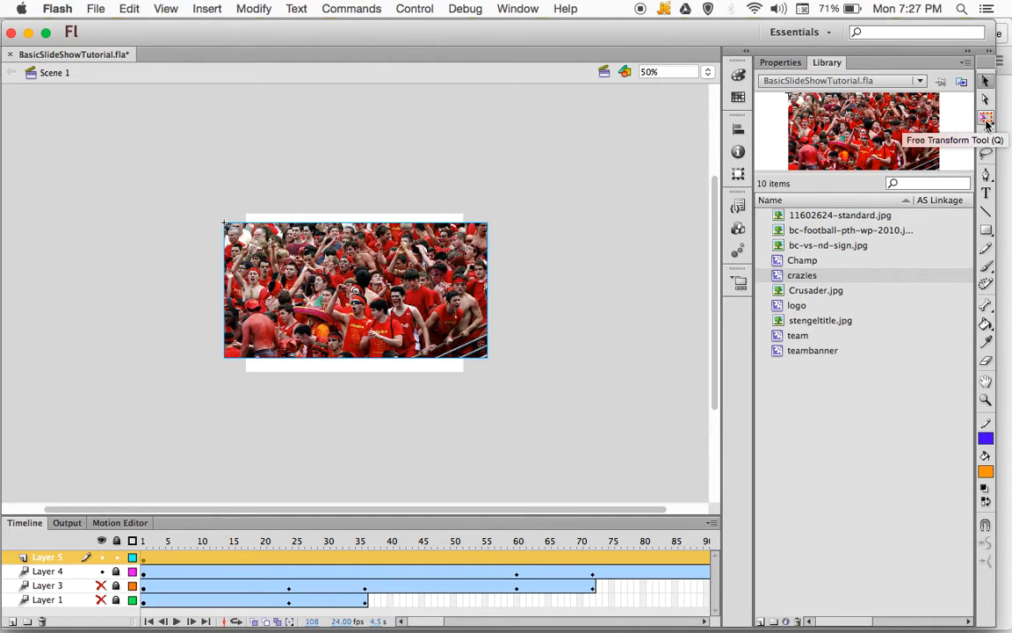
left_click_drag(363, 268, 364, 269)
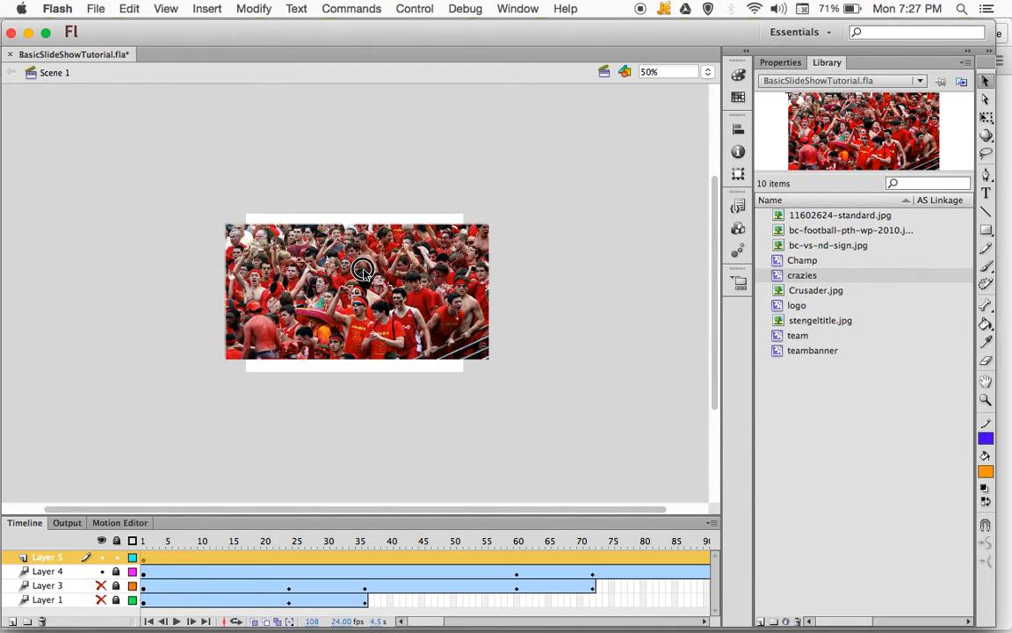
left_click_drag(363, 270, 361, 270)
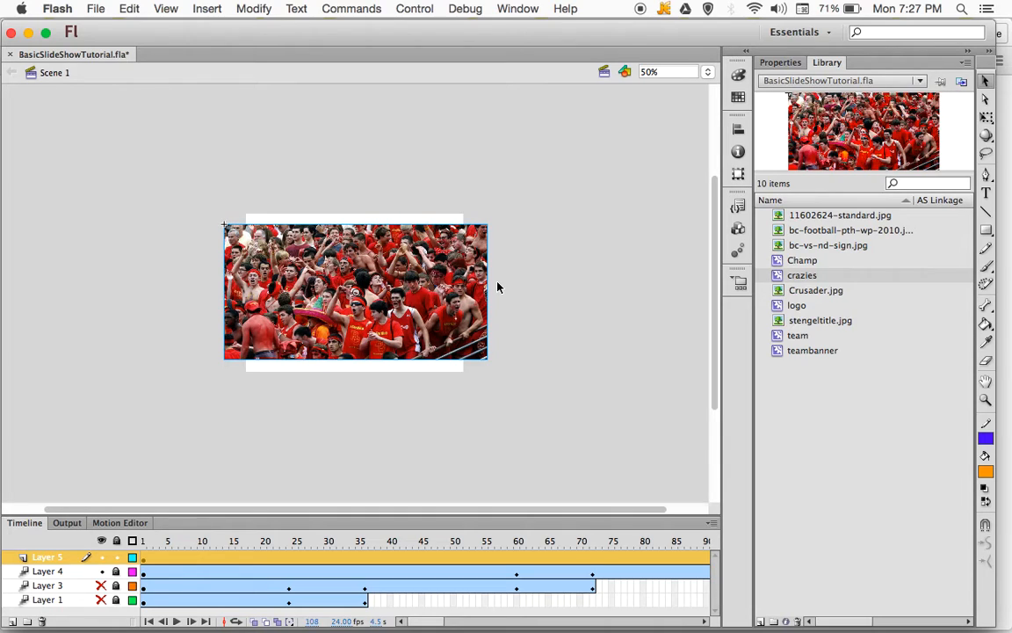
Step: Create a motion tween on the crazies symbol and set its alpha to 0% at frame 1
right_click(342, 263)
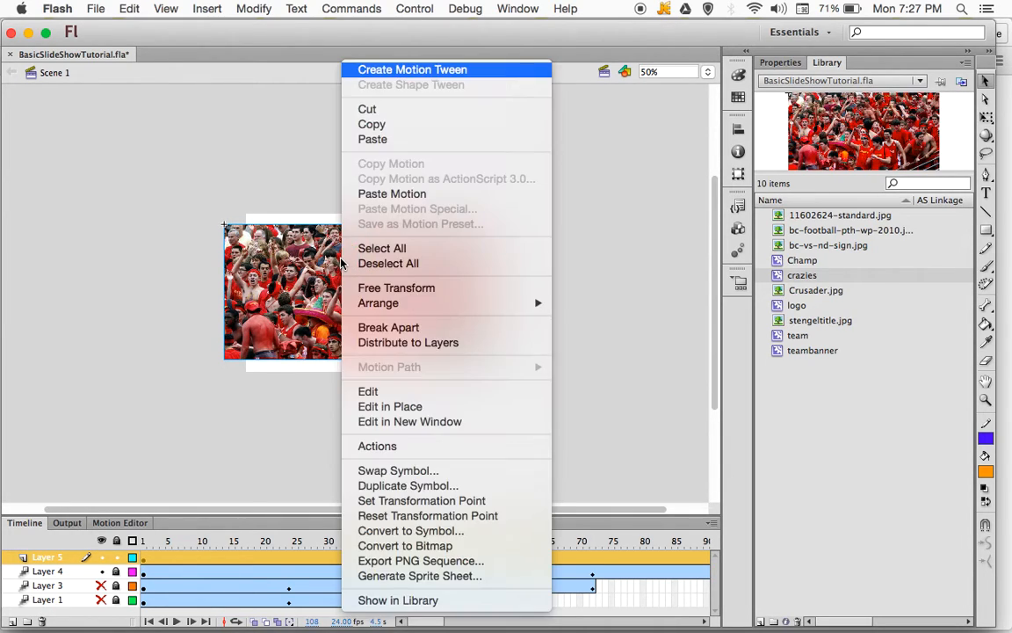
left_click(420, 75)
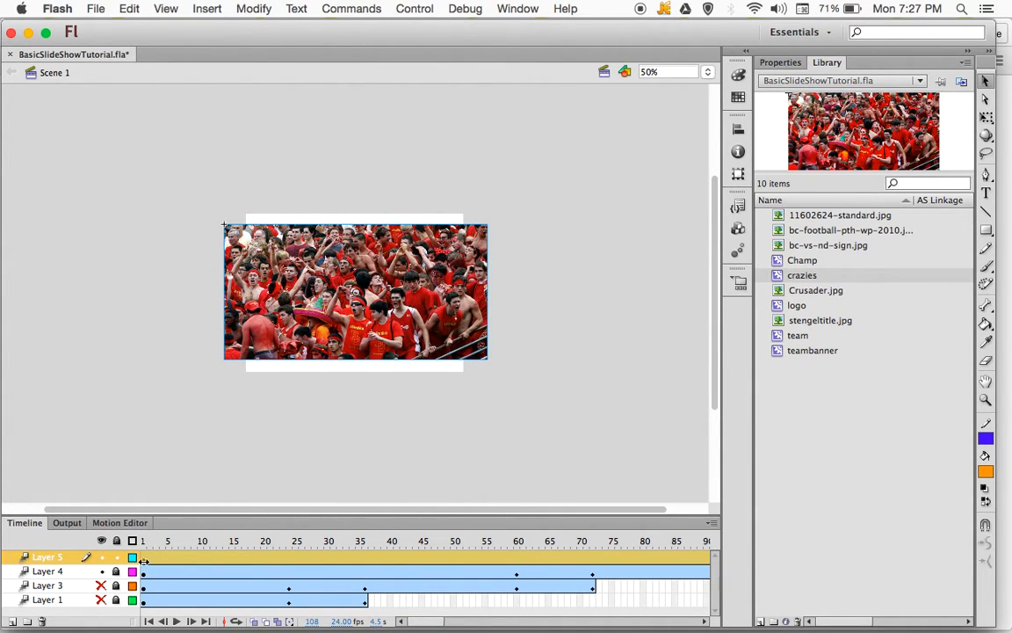
left_click(143, 540)
left_click(780, 62)
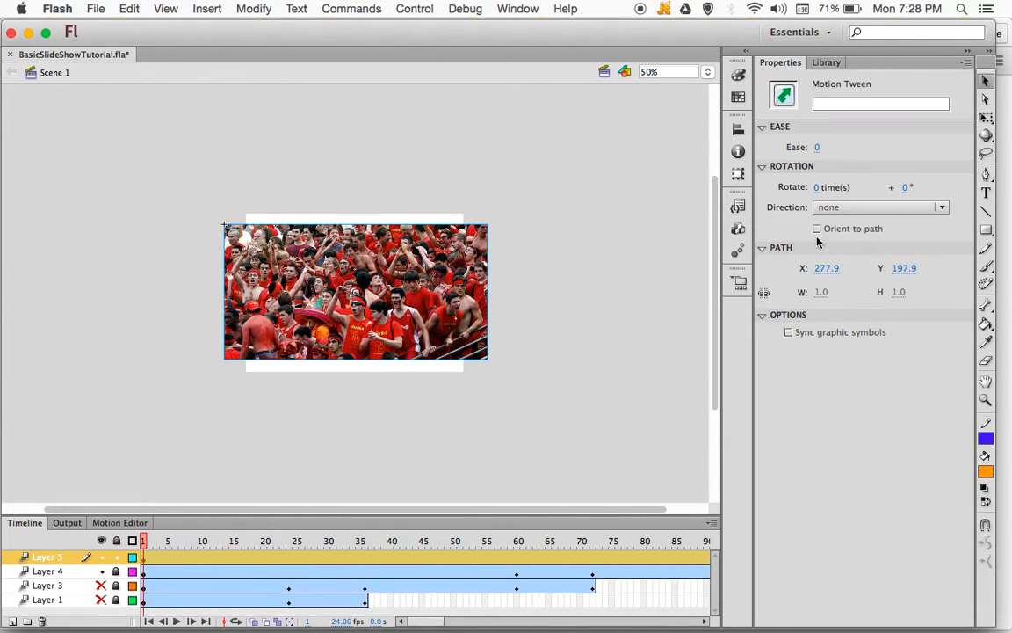
left_click(431, 243)
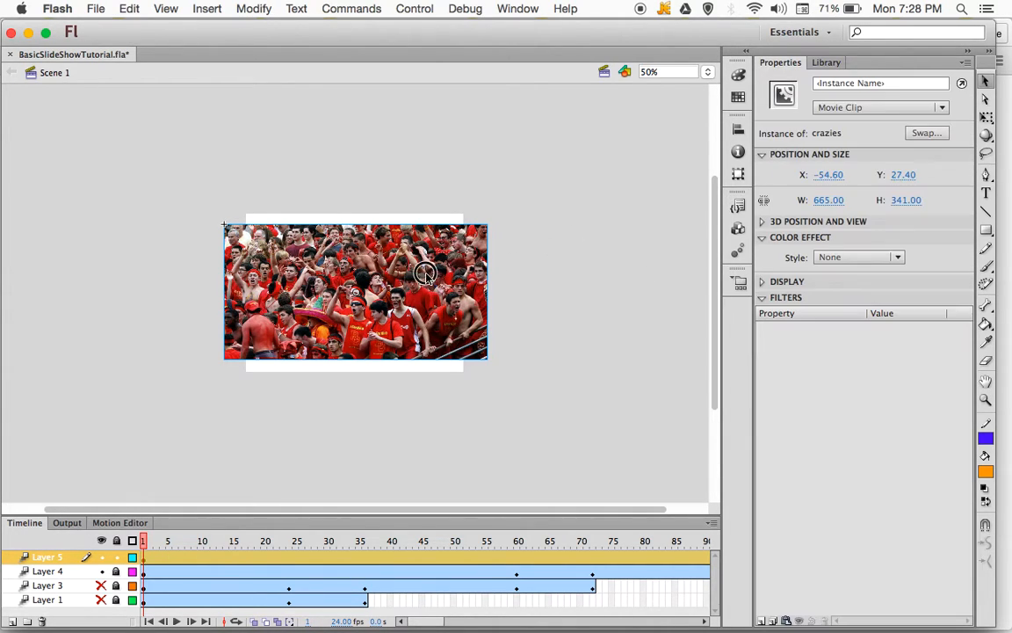
left_click(835, 256)
left_click(846, 335)
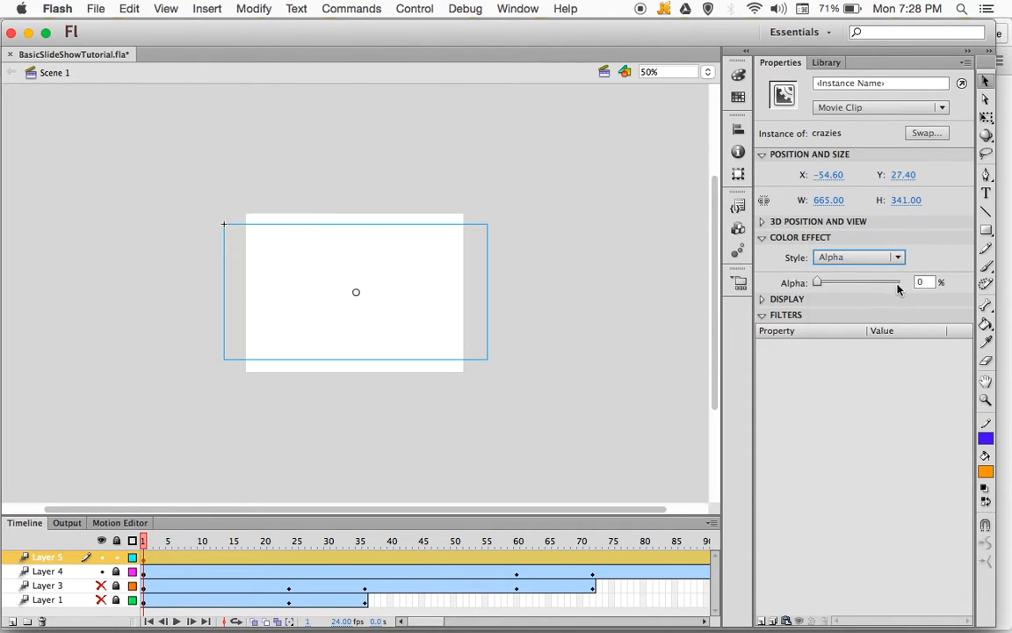
left_click(815, 282)
Step: Add Layer 5 keyframes at frames 96 and 108, set the crazies alpha to 100% at frame 108, and preview the fade-in
left_click_drag(429, 624, 444, 626)
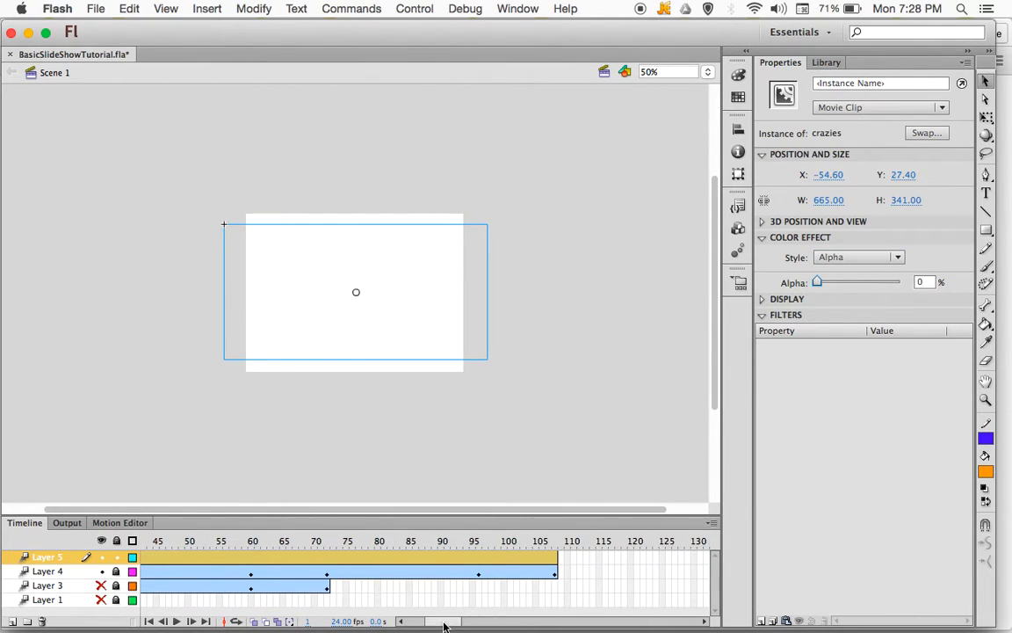
left_click(478, 564)
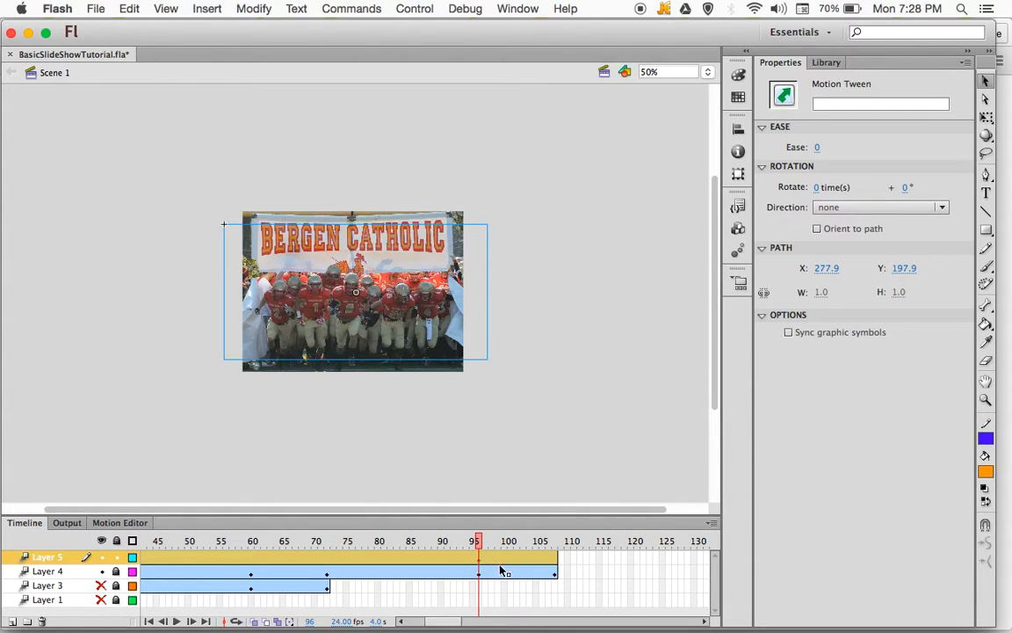
left_click(553, 559)
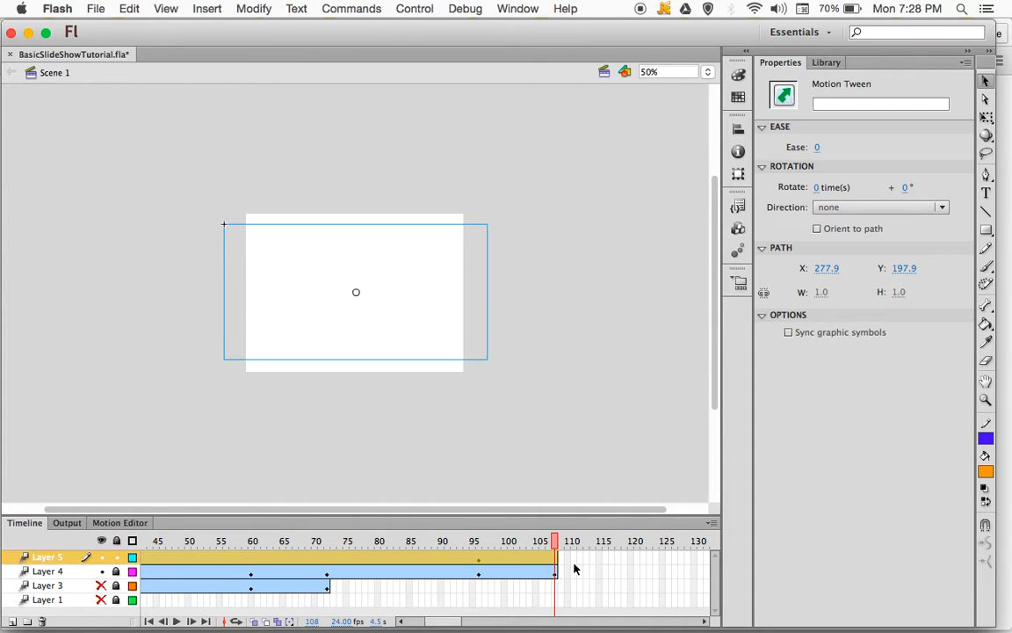
key("F6")
left_click(395, 350)
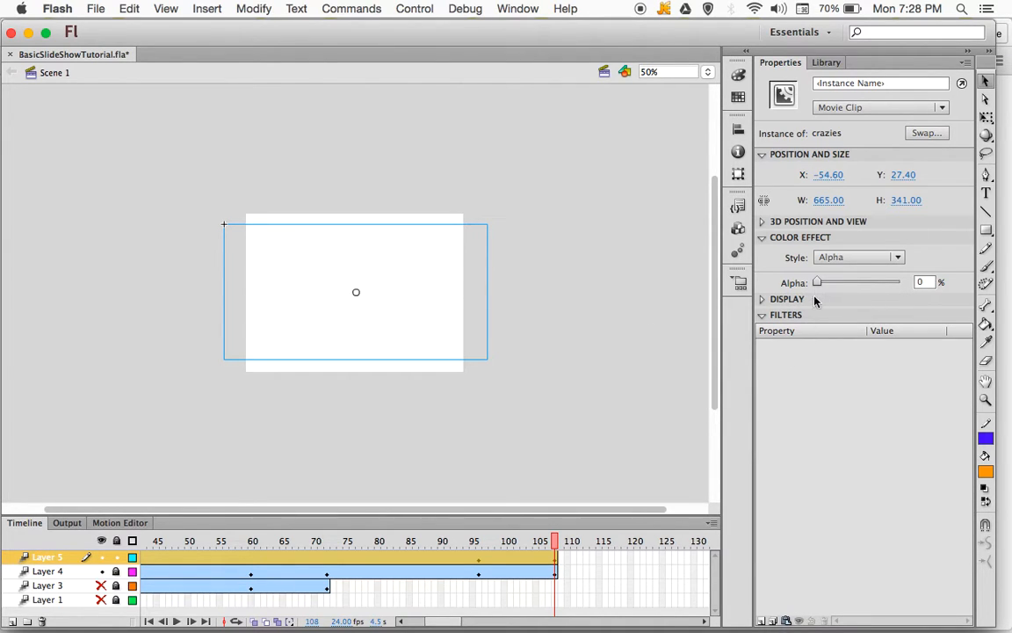
left_click_drag(817, 283, 914, 282)
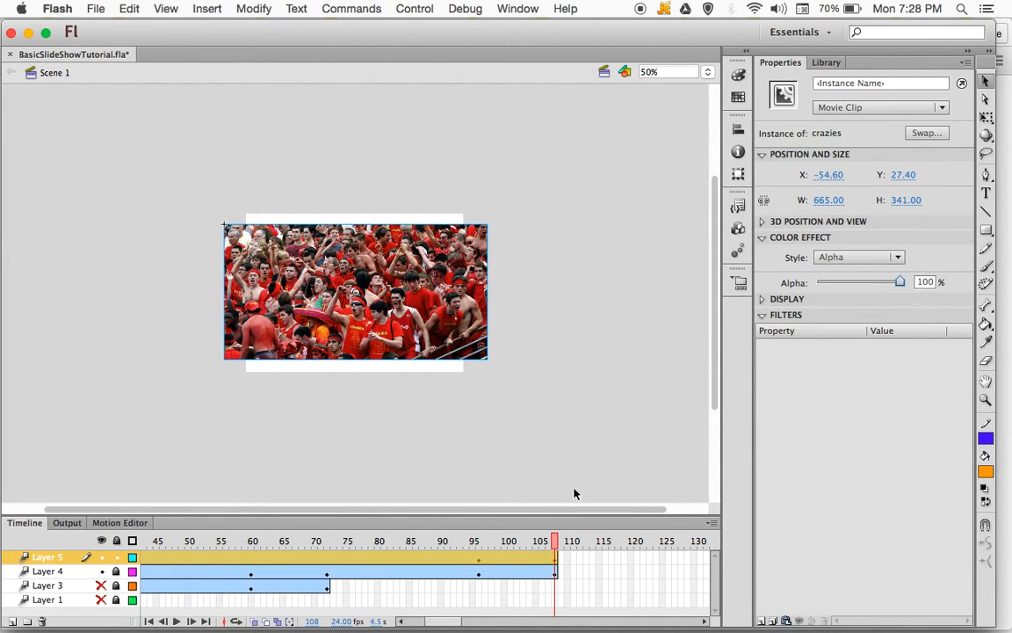
left_click(479, 562)
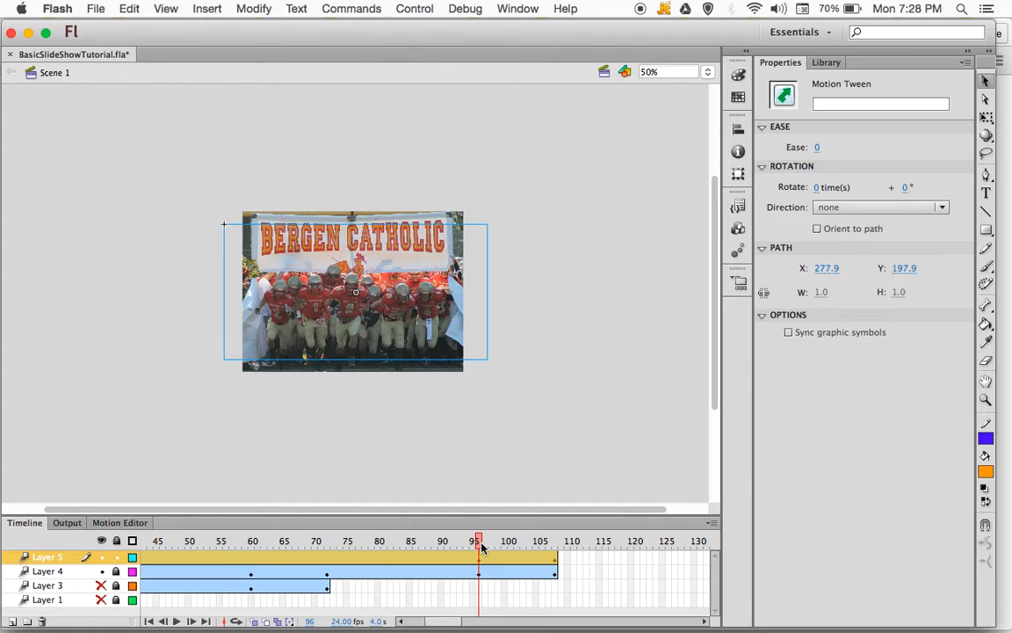
left_click_drag(481, 547, 556, 545)
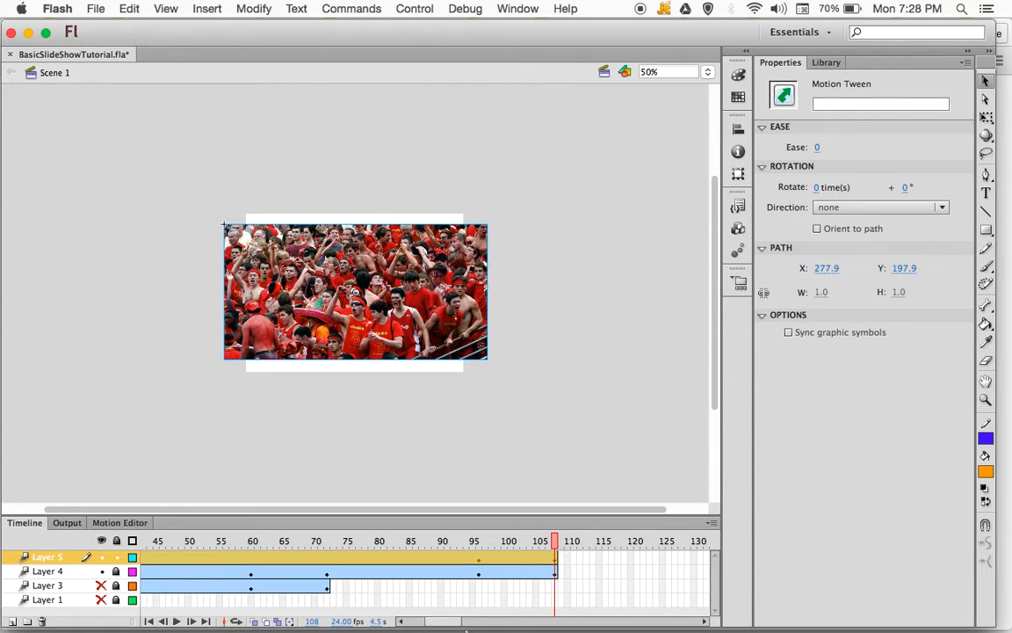
Step: Extend Layer 5 with keyframes at frames 132 and 144, and set the crazies alpha to 0% at frame 144
left_click_drag(454, 622, 476, 621)
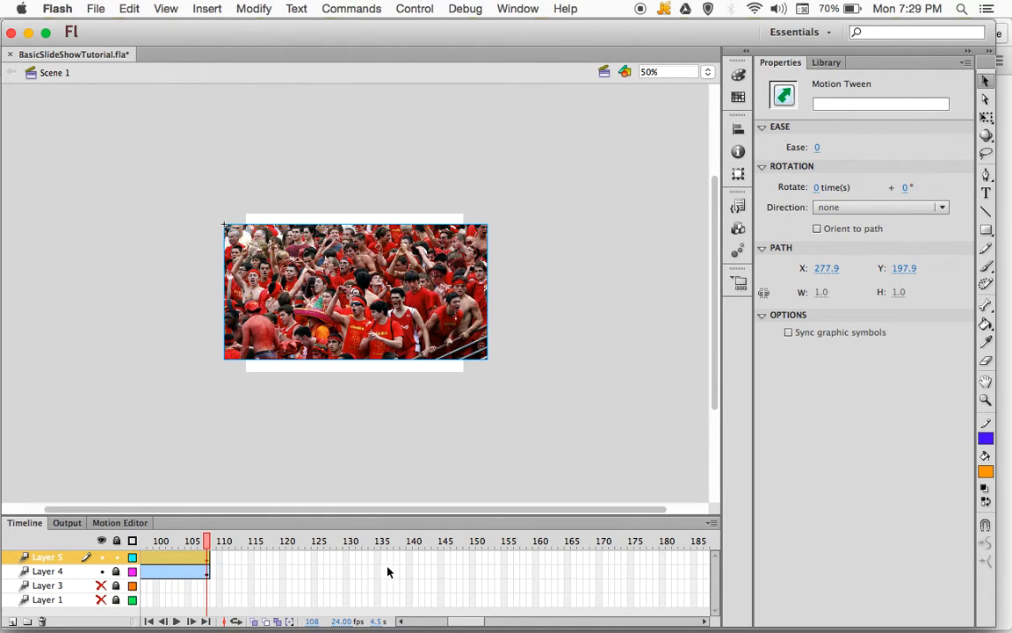
left_click(358, 559)
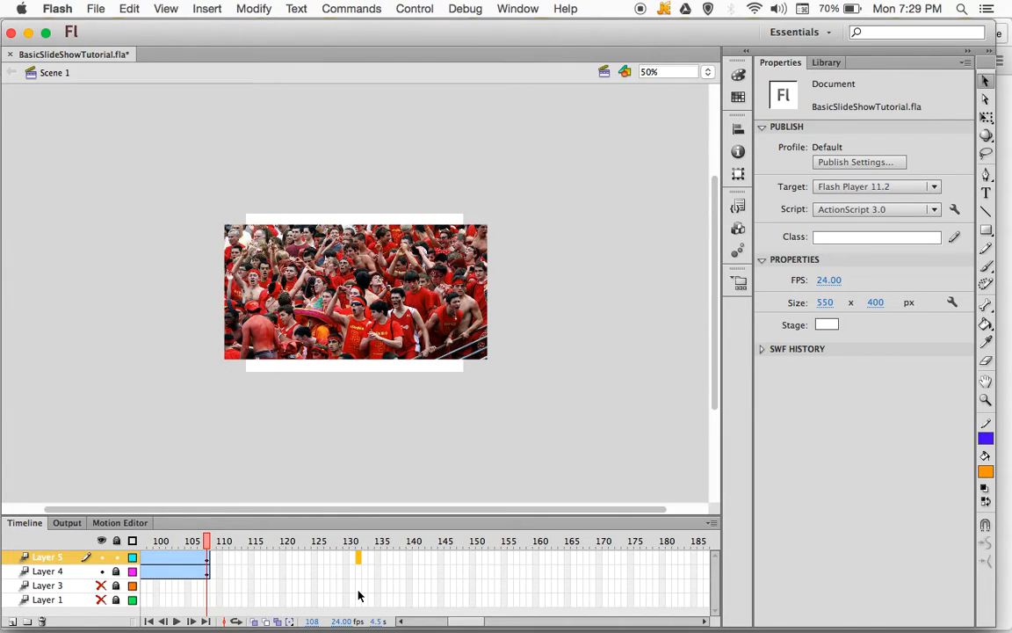
key("F5")
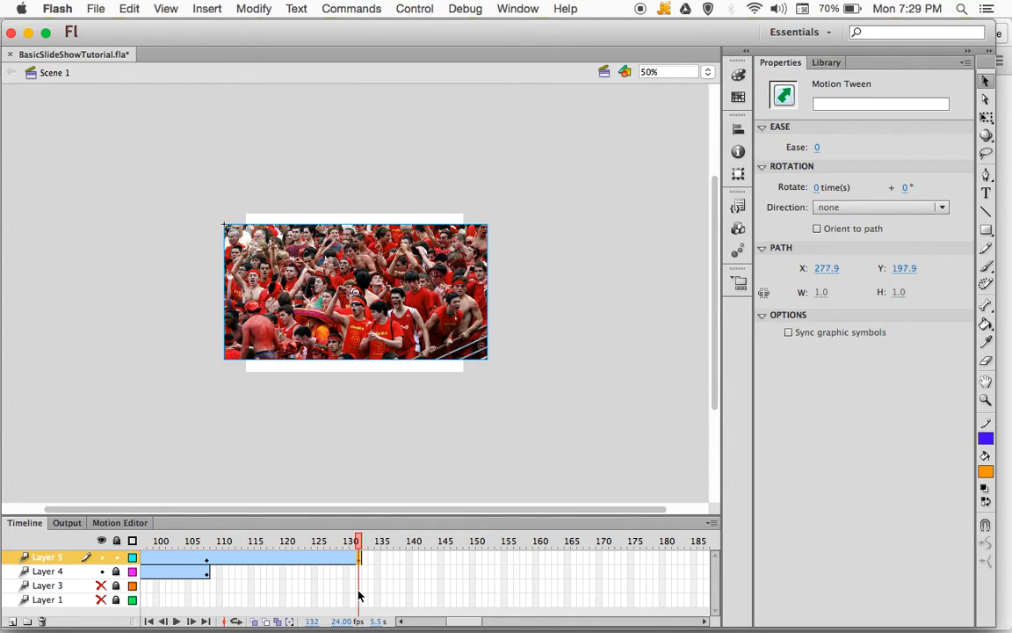
left_click(433, 560)
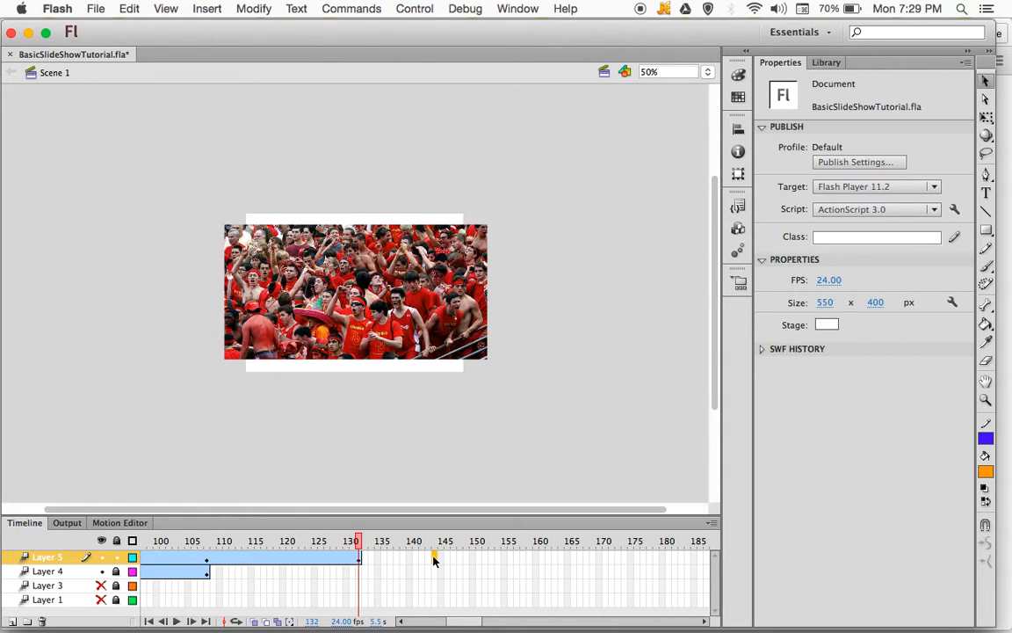
key("F5")
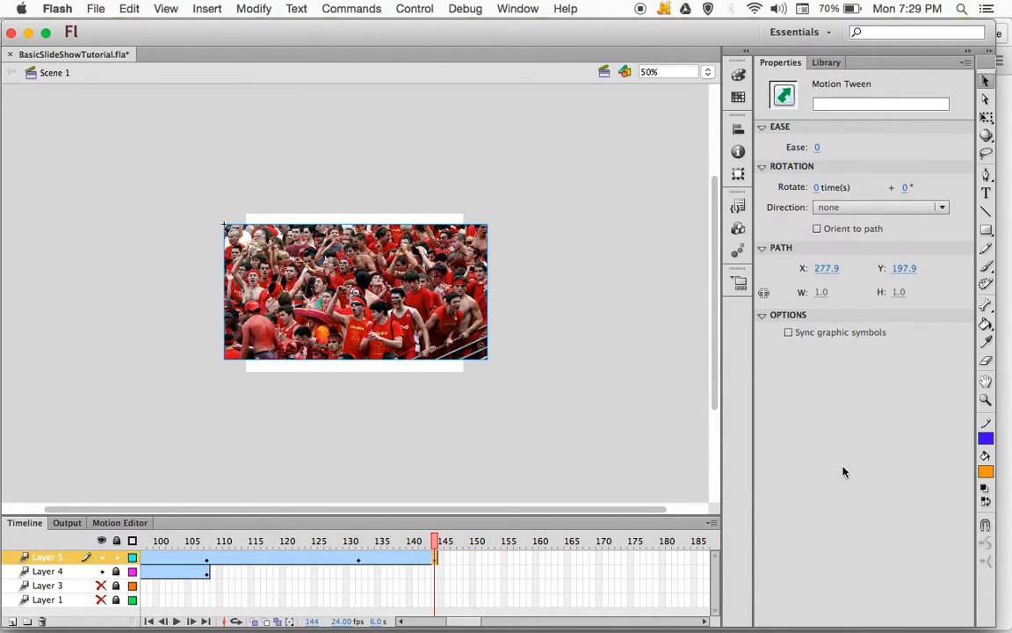
left_click(439, 310)
left_click_drag(899, 281, 787, 276)
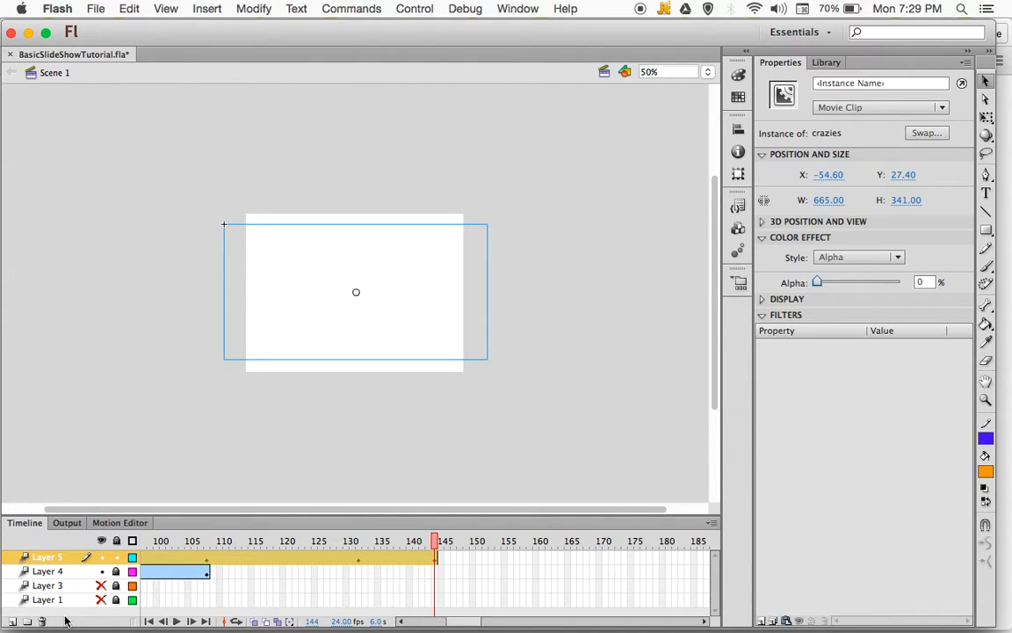
Step: Hide Layer 4, lock Layer 5, and add a new layer above Layer 5
left_click(101, 571)
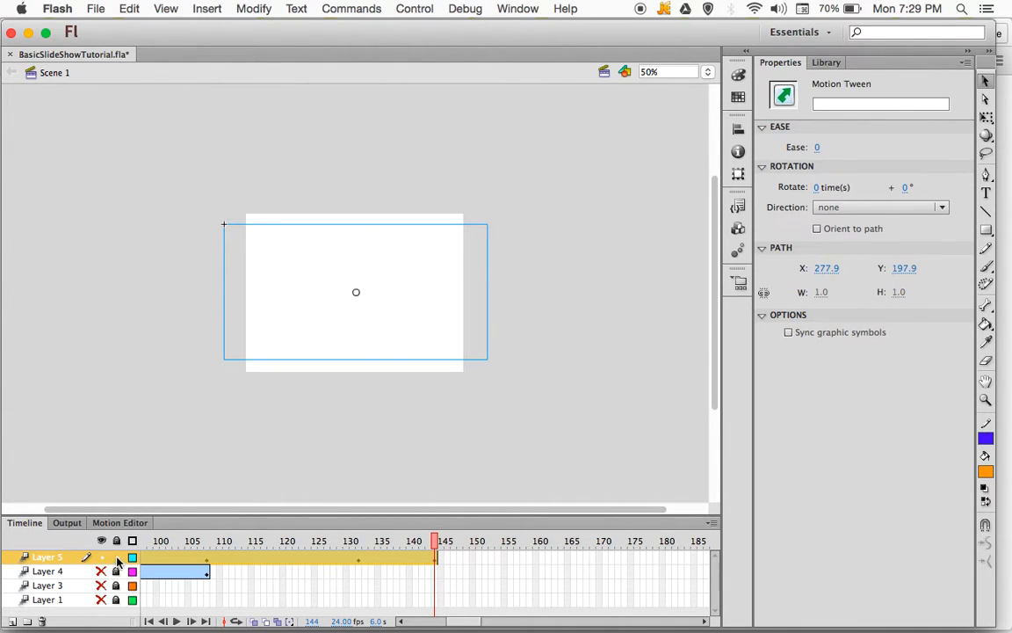
left_click(101, 557)
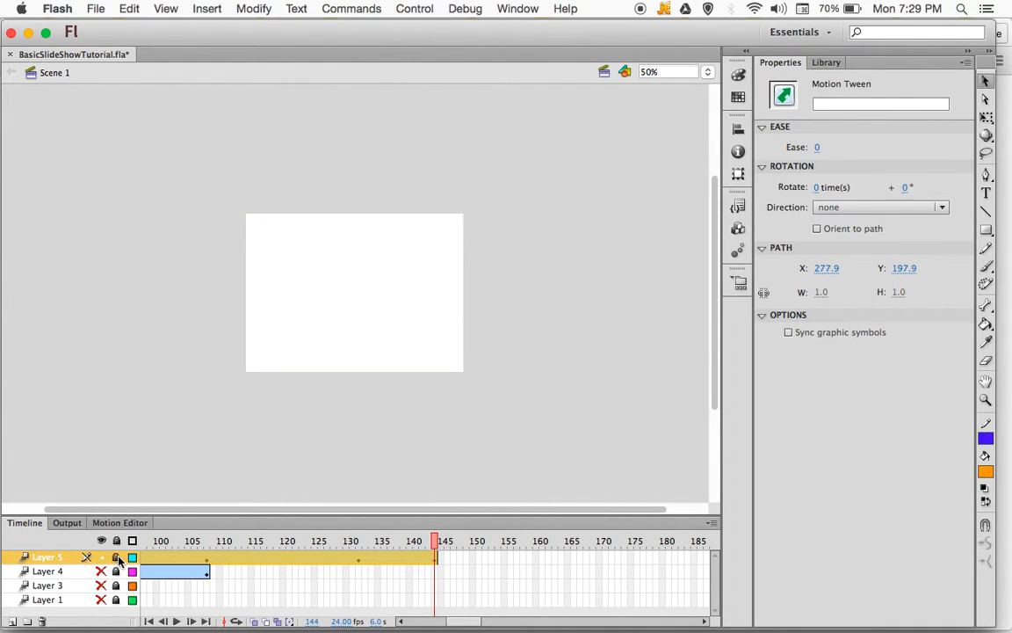
left_click(13, 622)
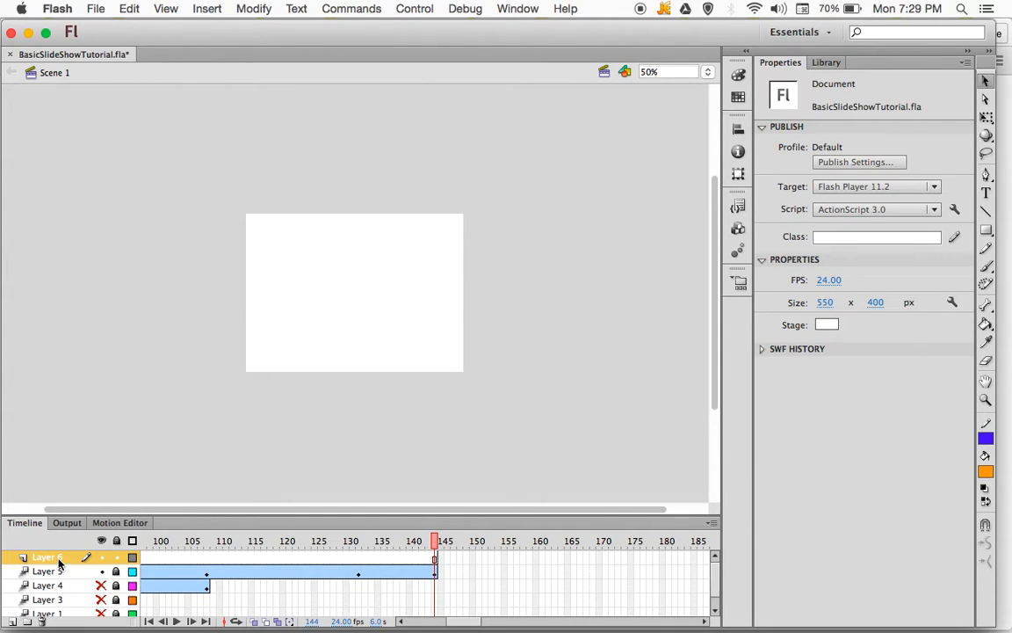
Step: Place stengeltitle.jpg from the library at frame 1 of Layer 6, roughly centred across the stage
left_click(444, 622)
left_click_drag(444, 621, 372, 621)
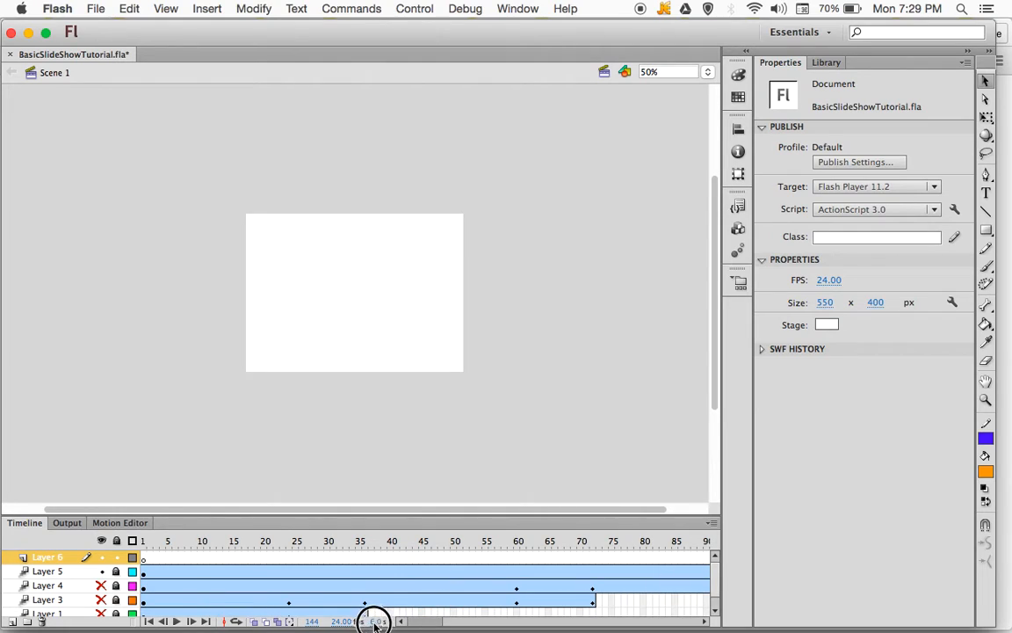
left_click(143, 561)
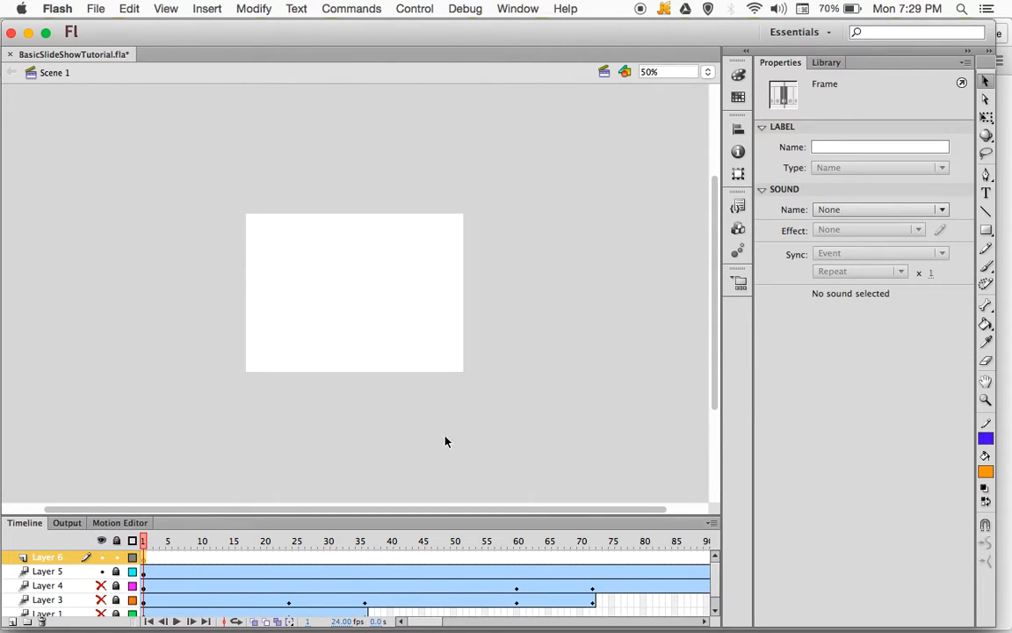
left_click(827, 63)
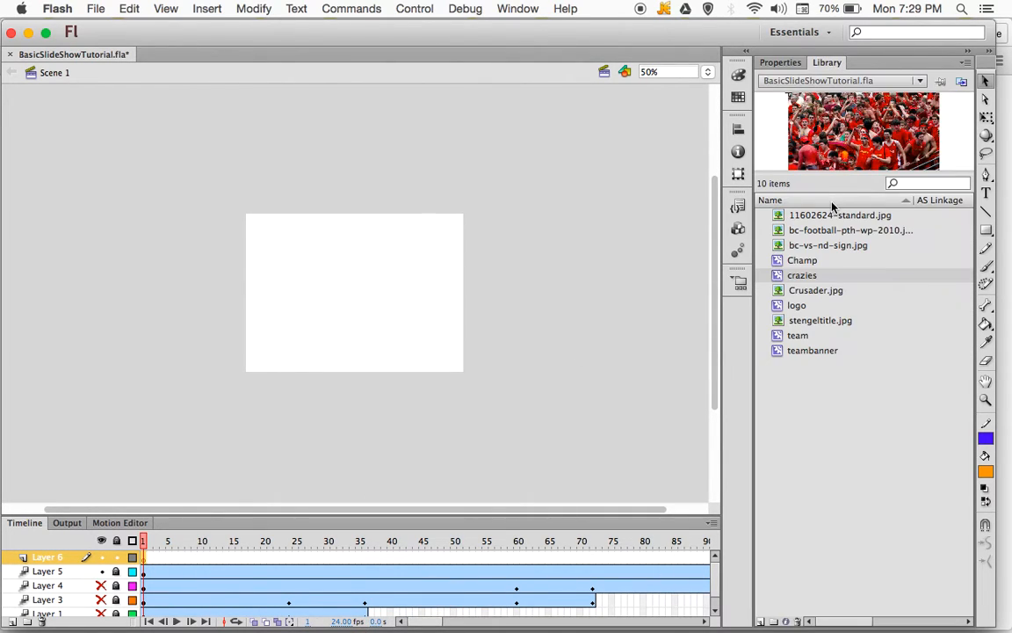
left_click(808, 321)
left_click_drag(866, 160, 353, 289)
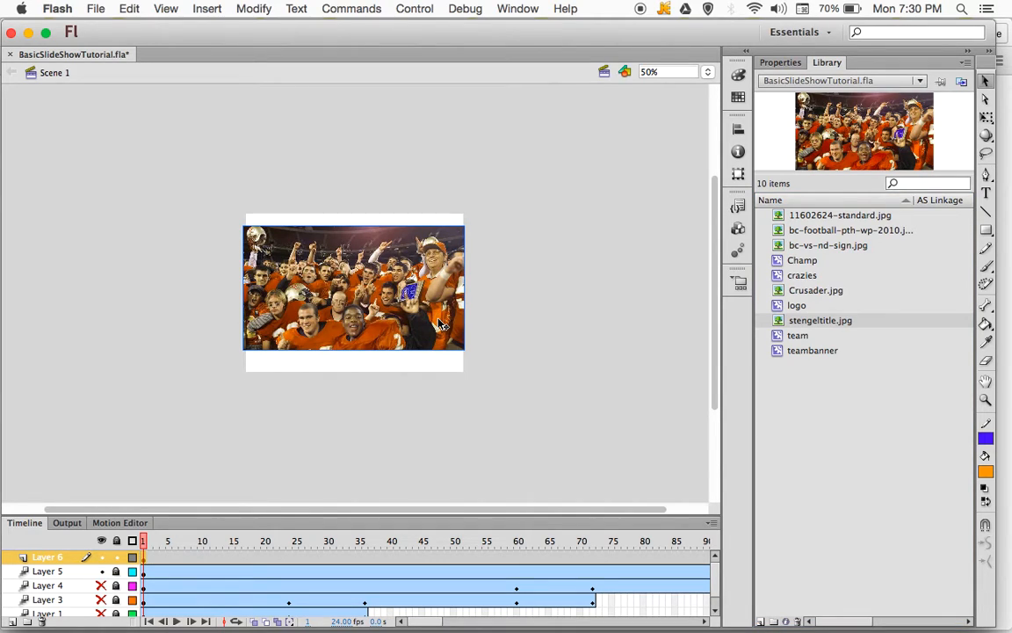
left_click_drag(370, 302, 365, 298)
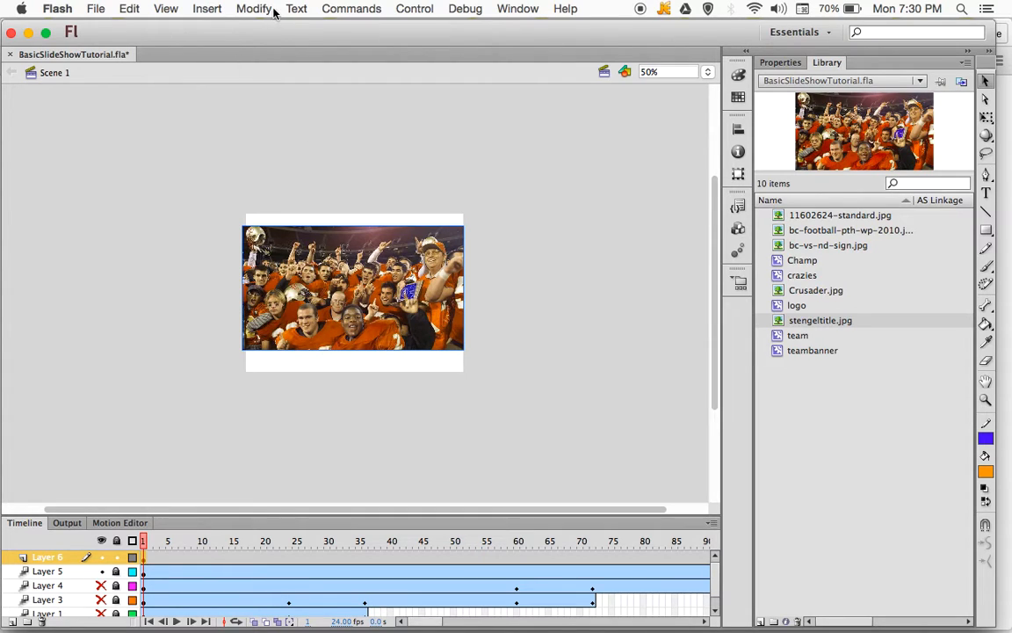
right_click(380, 255)
left_click(440, 198)
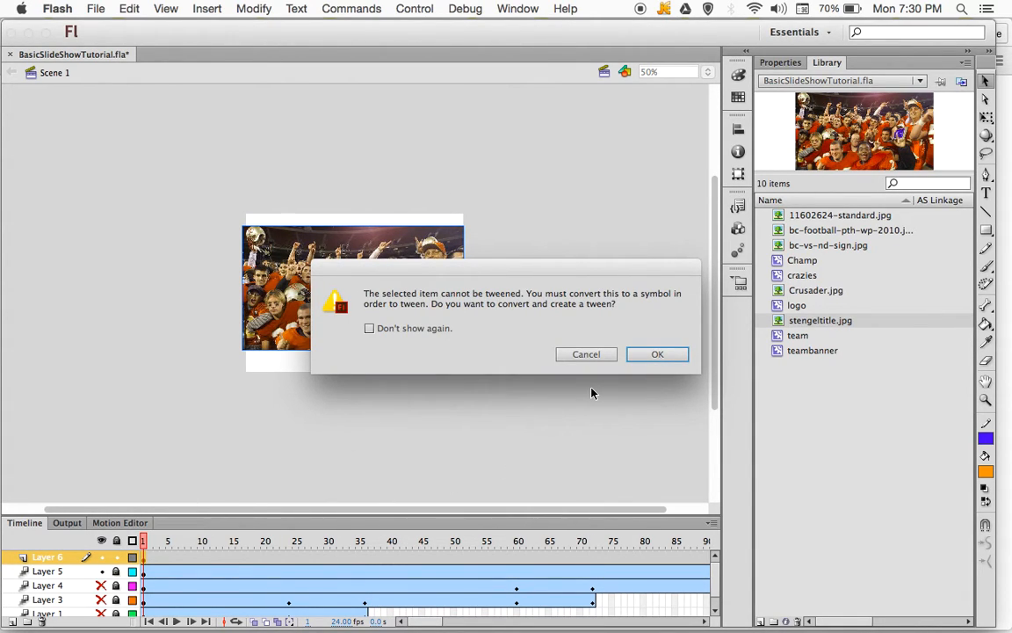
left_click(629, 355)
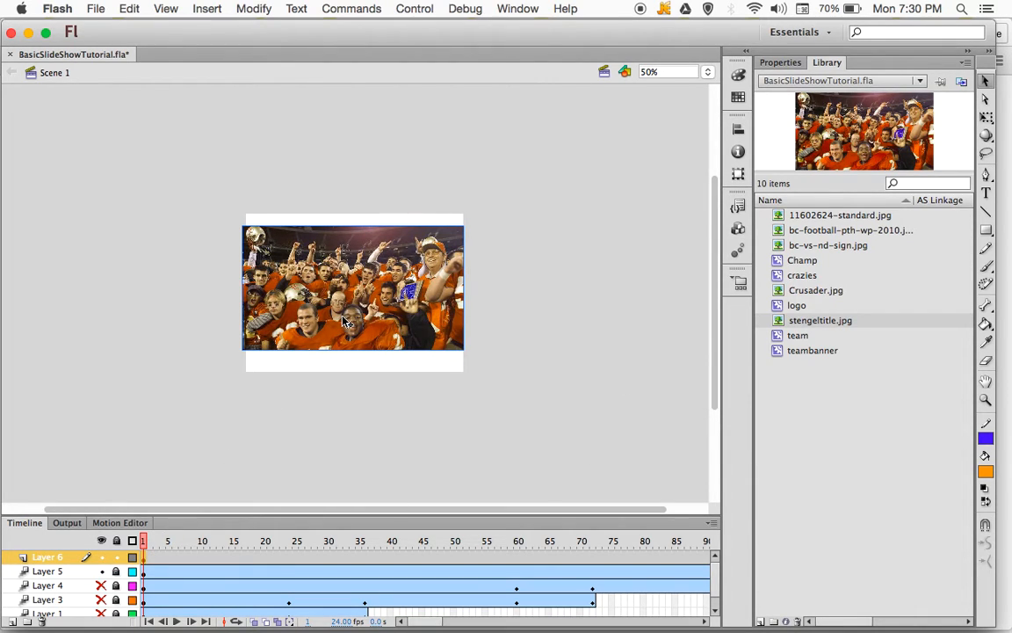
Step: Replace the stengeltitle.jpg bitmap on Layer 6 with the Champ symbol from the library and create a motion tween for it
key("Delete")
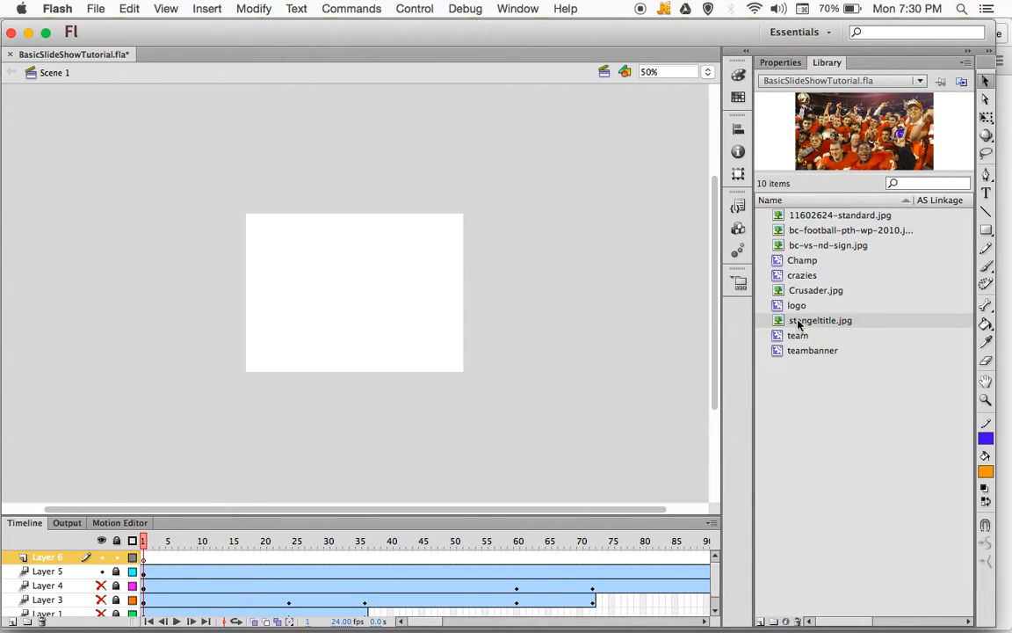
left_click_drag(801, 262, 365, 288)
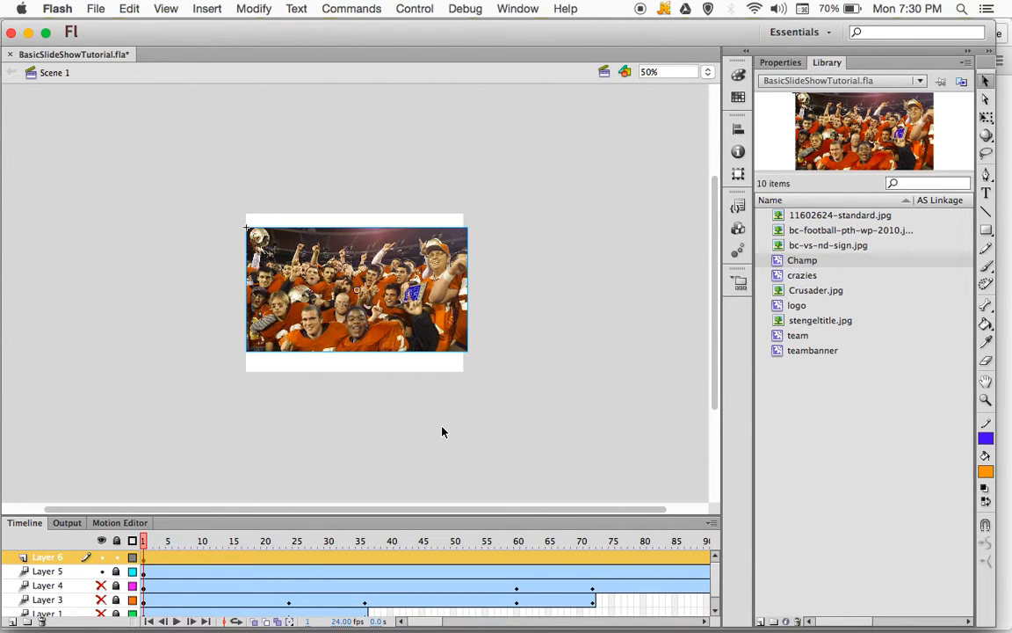
right_click(386, 294)
left_click(427, 69)
Step: Apply an Alpha colour effect of 0% to the Champ symbol at frame 1 of Layer 6
left_click(780, 63)
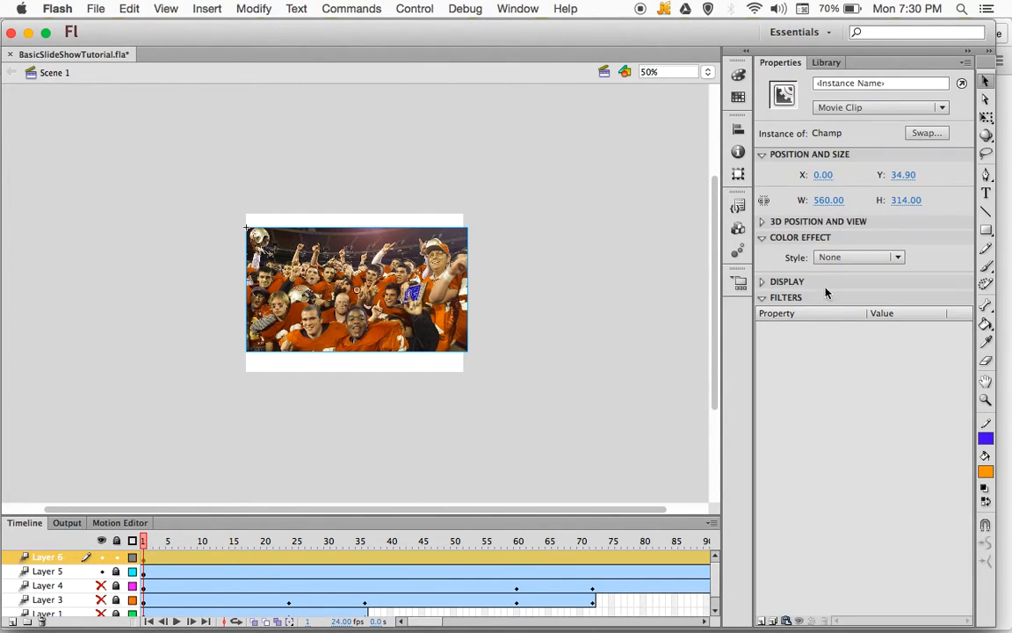
left_click(843, 258)
left_click(847, 336)
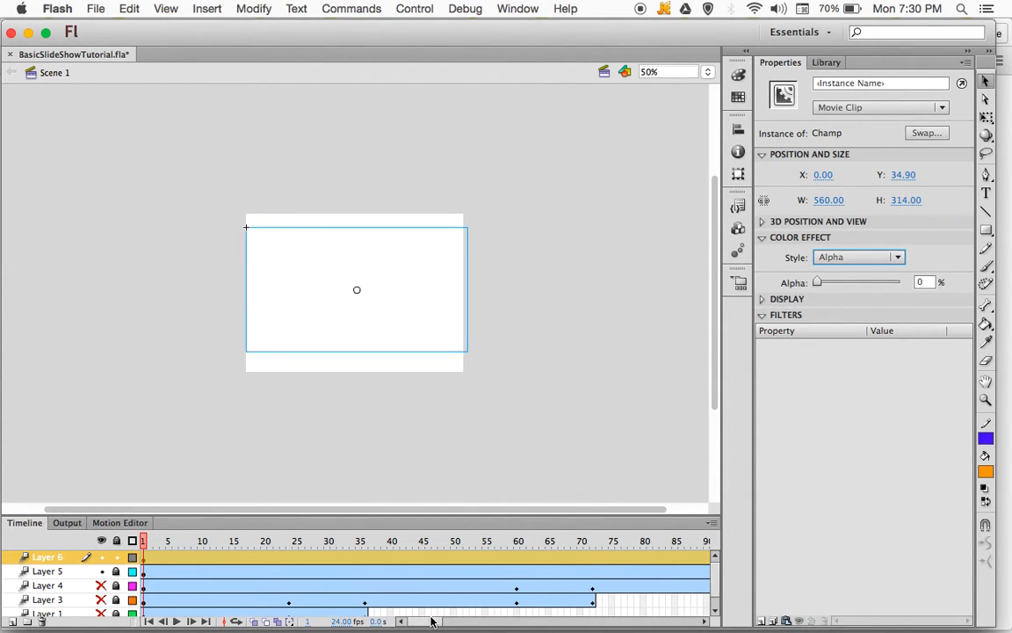
Step: Add keyframes at frames 132 and 144 of Layer 6, matching the fade-out keyframes on Layer 5
left_click_drag(429, 620, 463, 617)
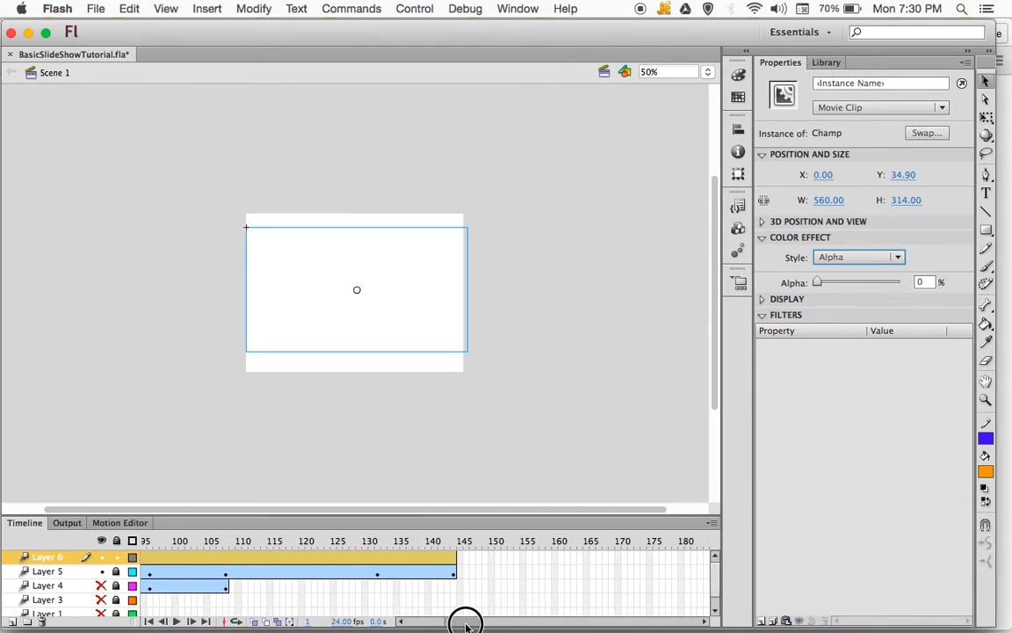
left_click(378, 564)
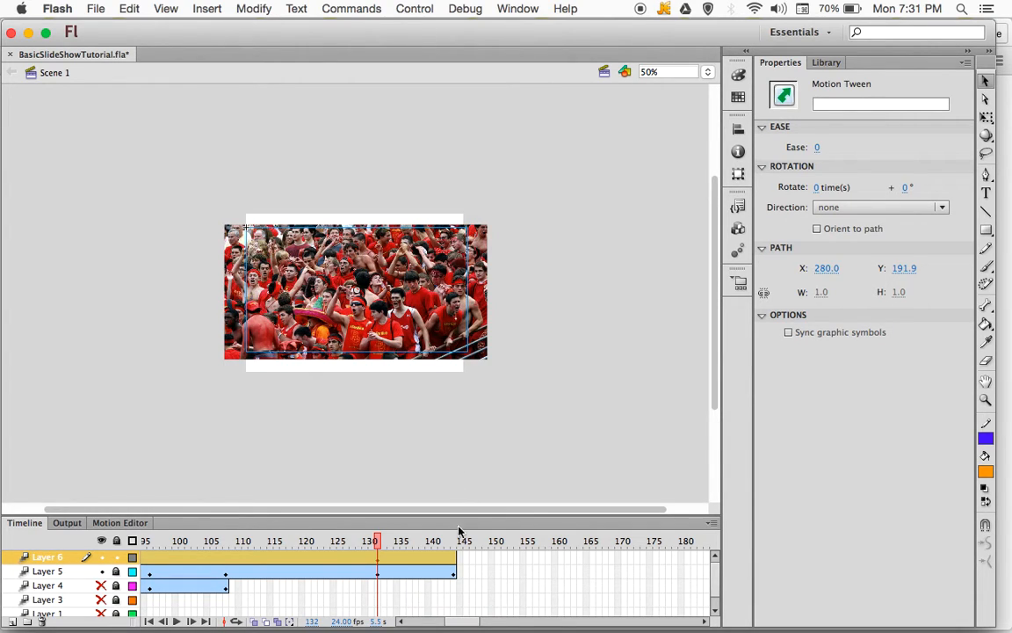
left_click(456, 565)
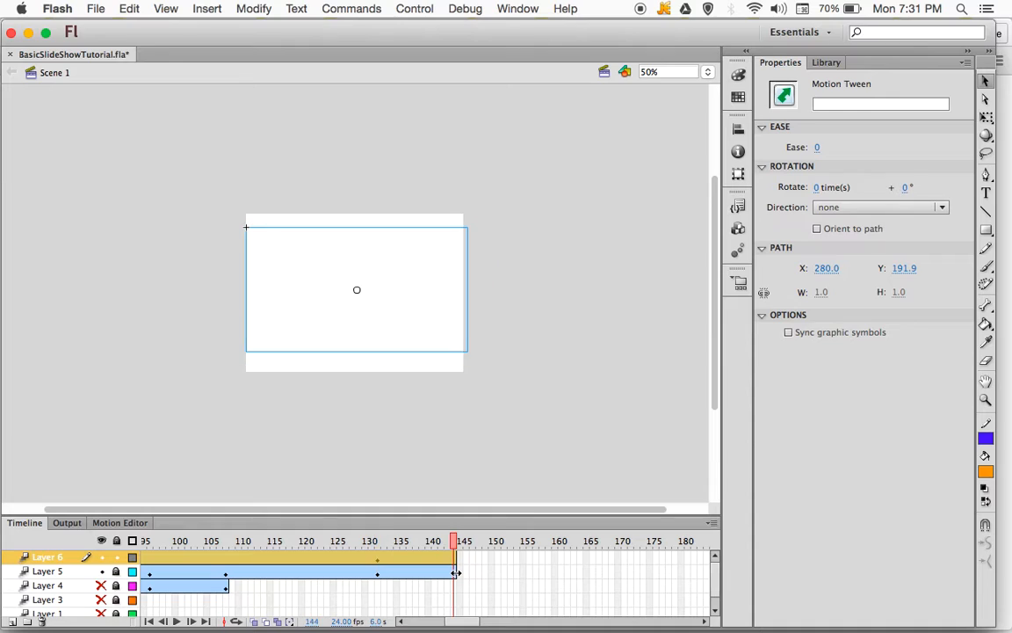
key("F6")
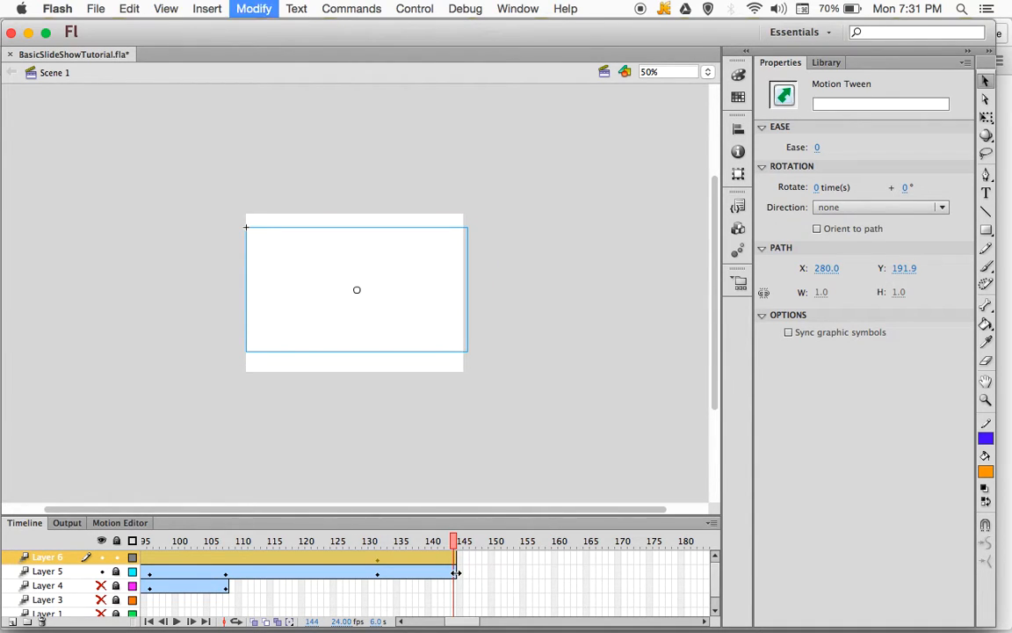
left_click(379, 565)
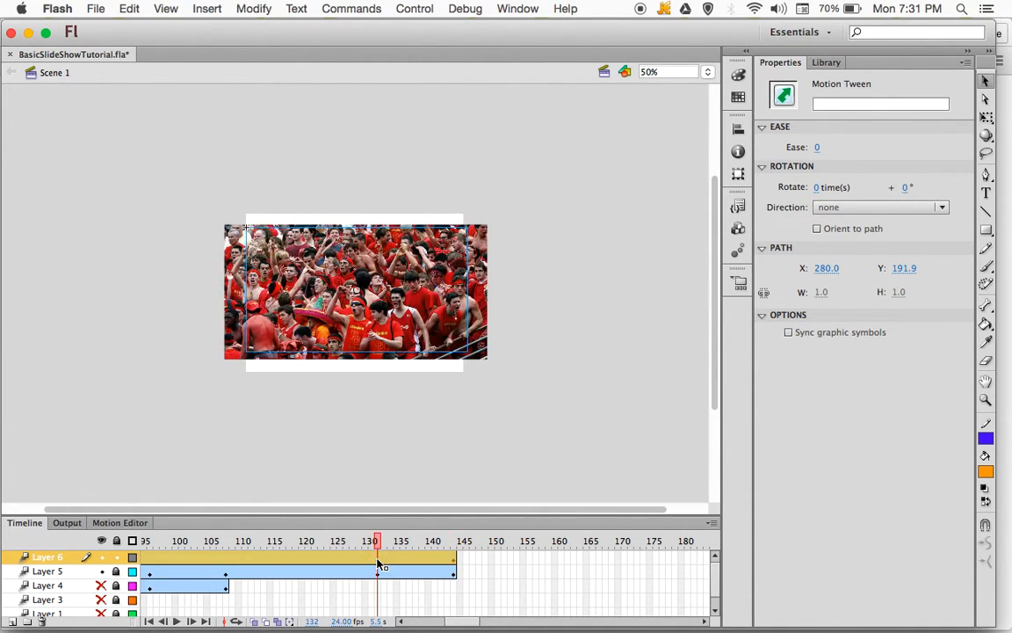
Step: Set the Champ symbol's alpha to 100% at frame 144 of Layer 6
left_click(455, 562)
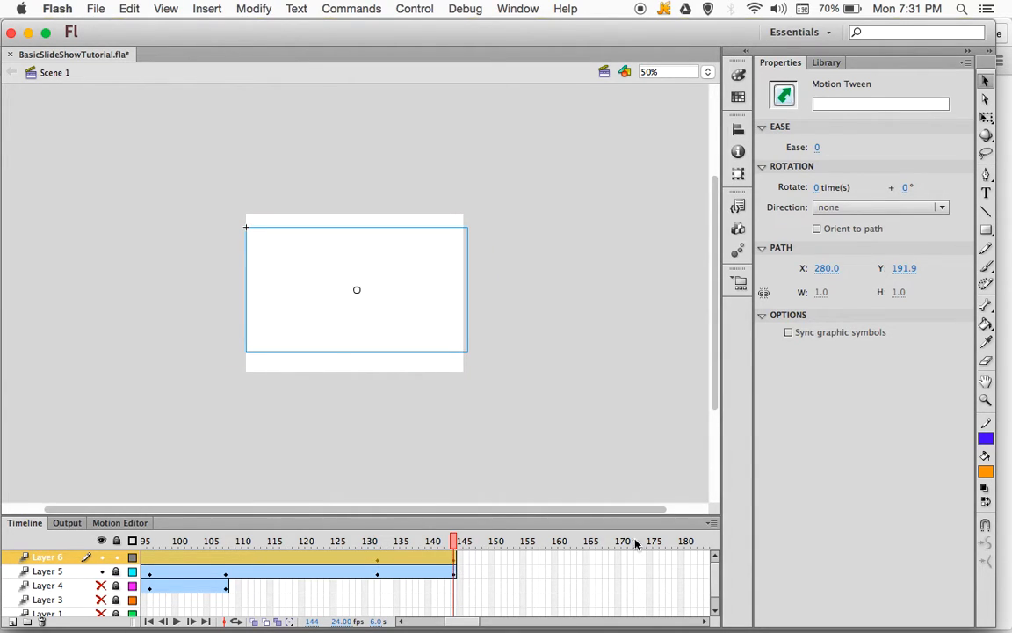
left_click(361, 246)
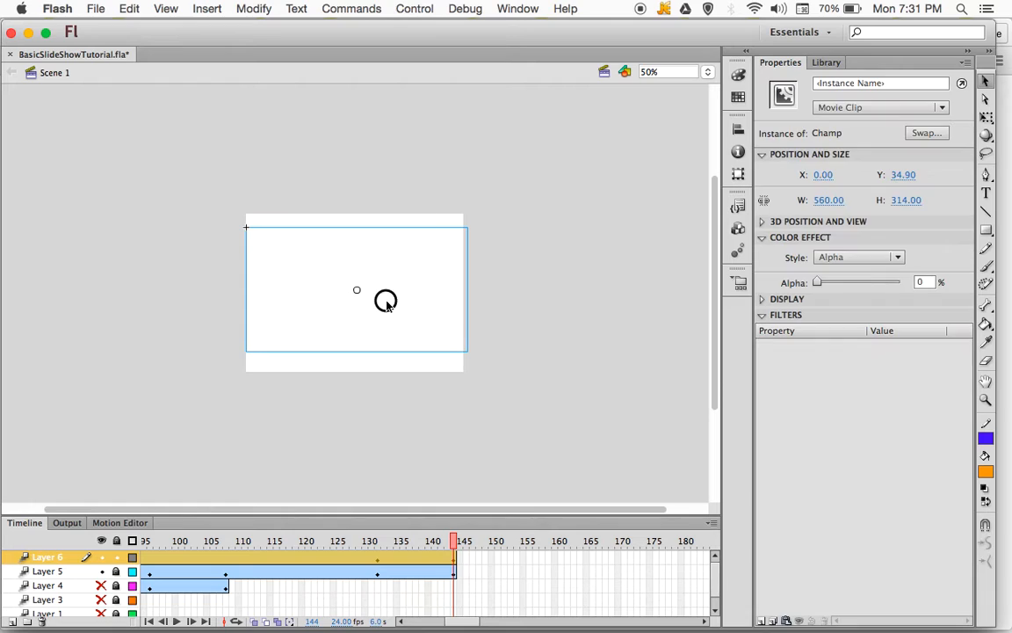
left_click_drag(818, 283, 916, 280)
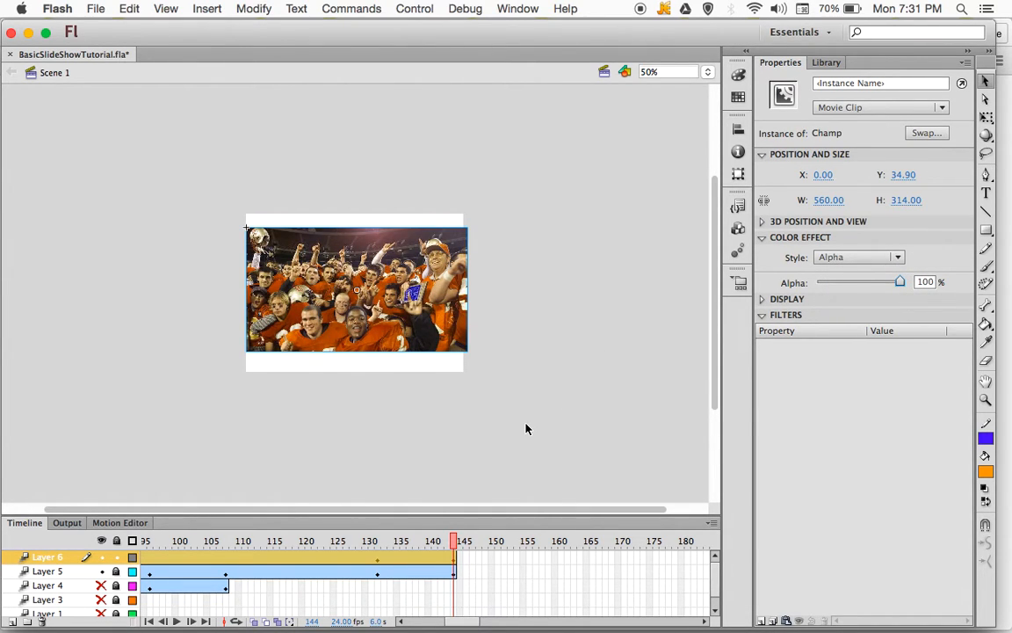
Step: Extend Layer 6 with a keyframe at frame 168, keeping the Champ symbol's alpha at 100%
left_click_drag(466, 621, 481, 622)
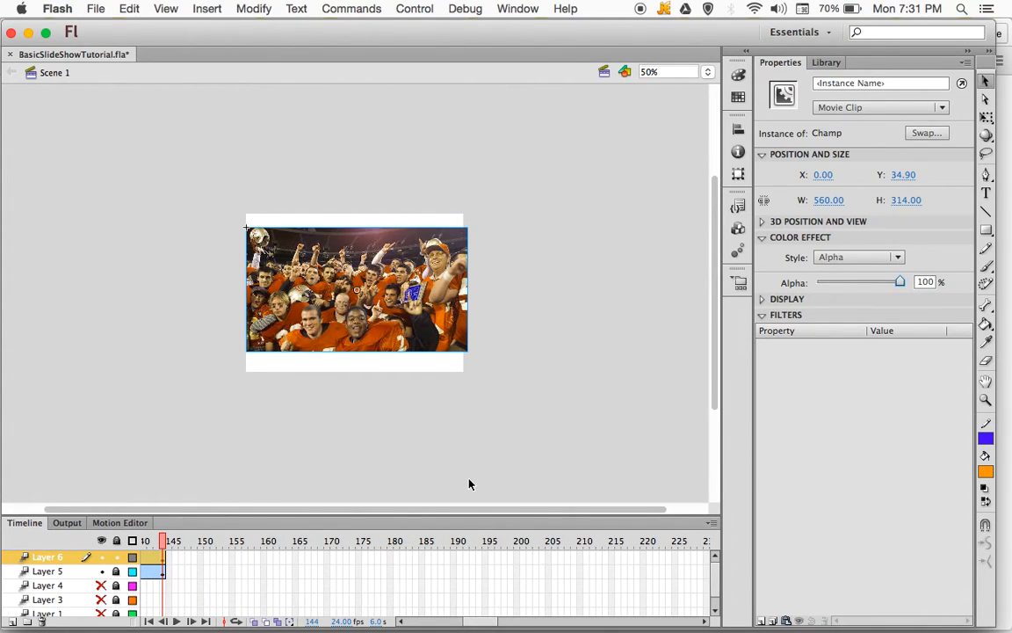
left_click(313, 559)
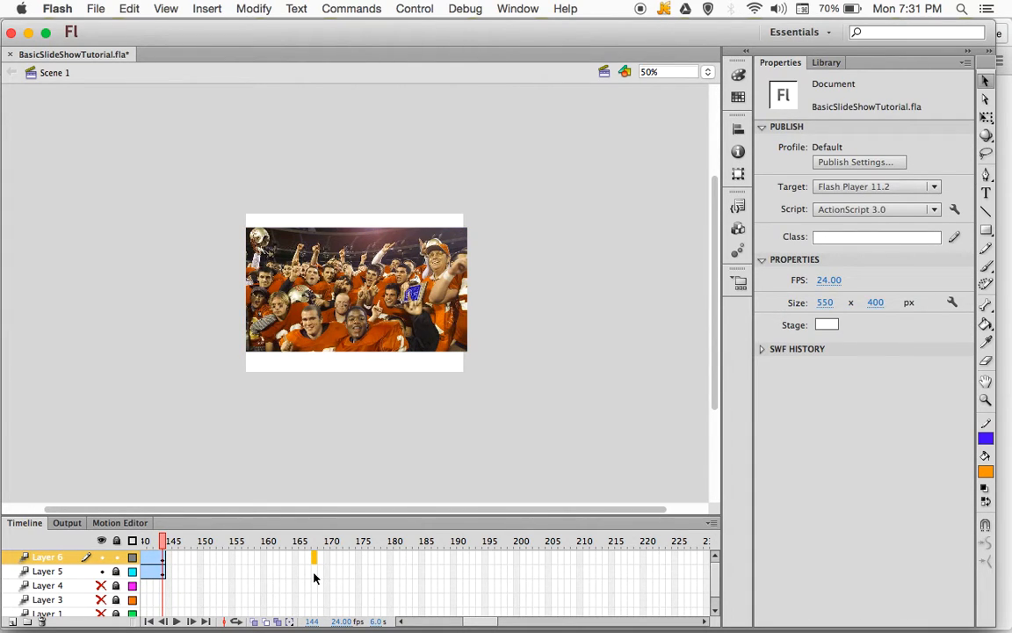
key("F5")
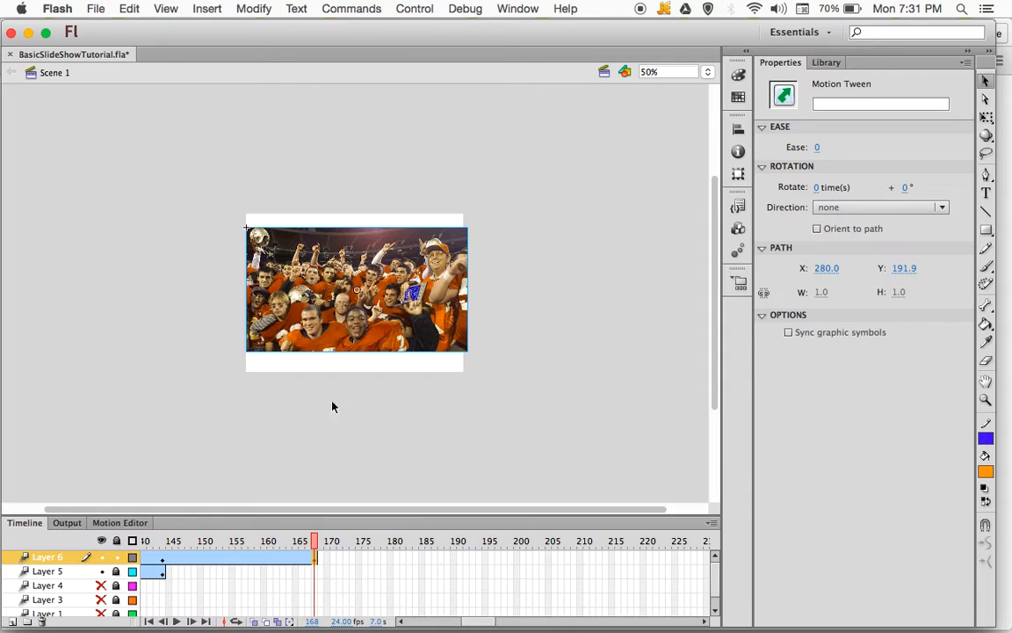
left_click(342, 257)
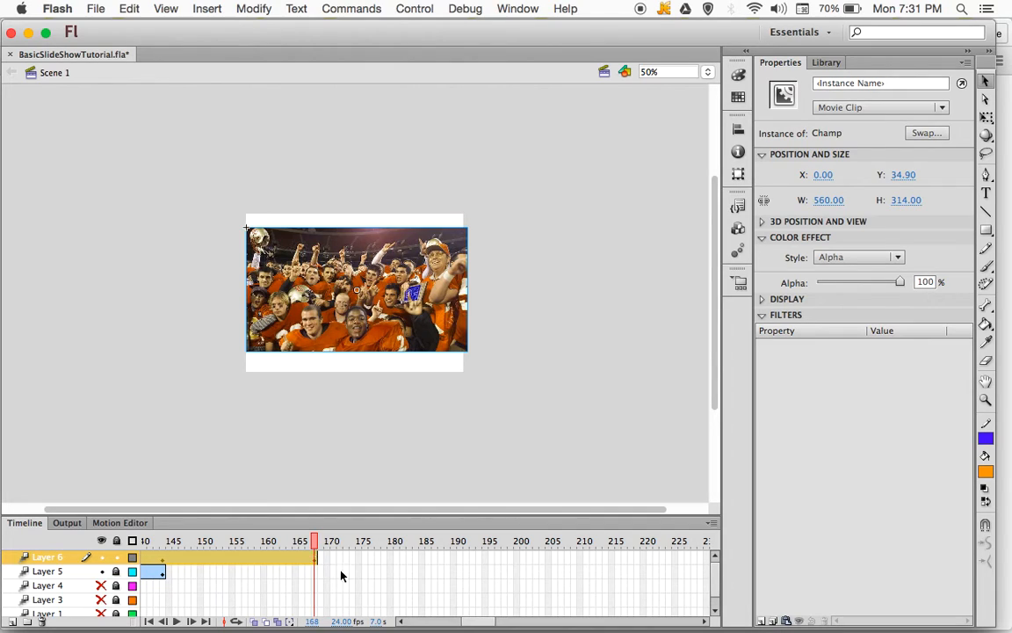
Step: Extend Layer 6 with a keyframe at frame 180 and set the Champ symbol's alpha to 0% there
left_click(391, 561)
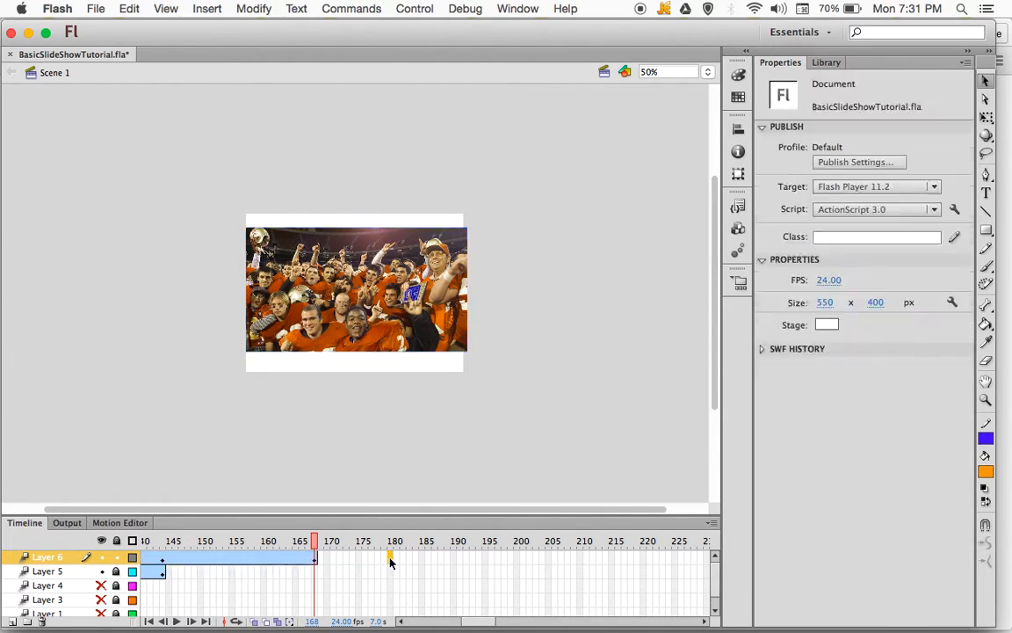
left_click_drag(391, 563, 390, 561)
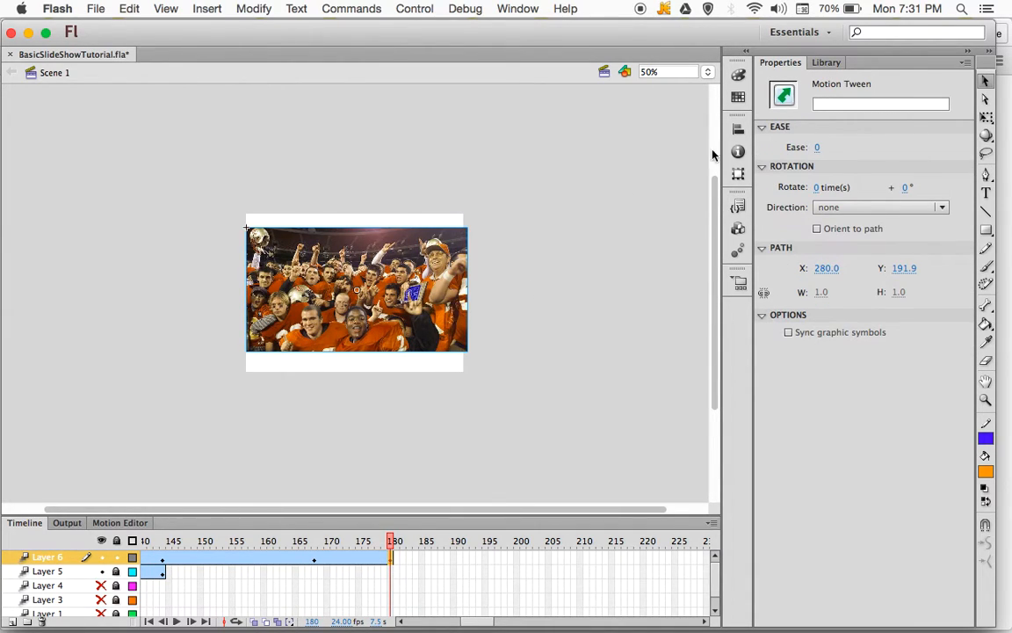
left_click(405, 253)
left_click_drag(899, 283, 817, 283)
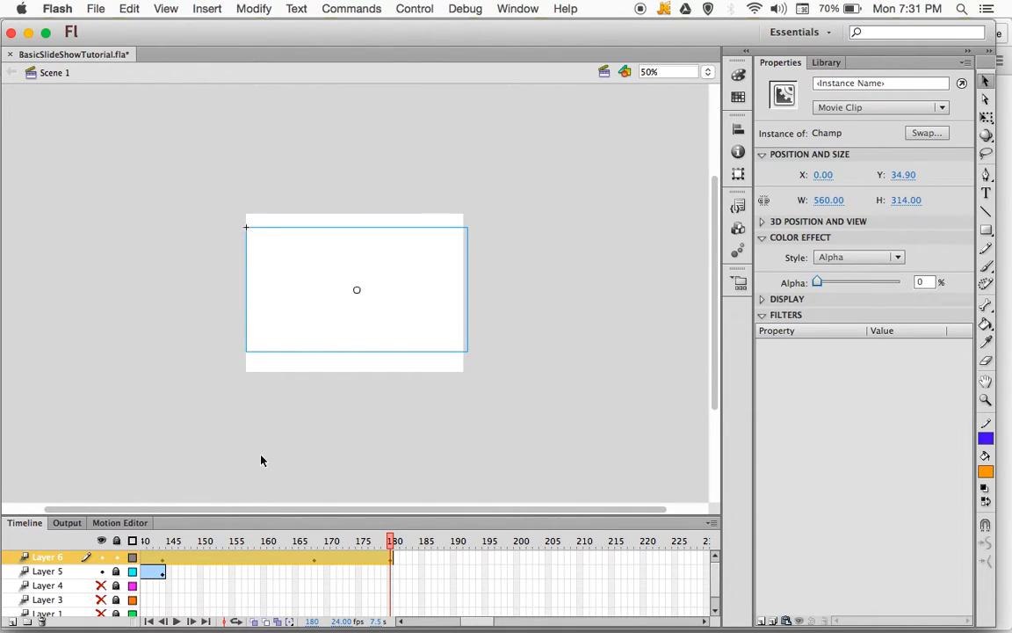
Step: Show all layers, play back the whole slideshow, and lock Layer 6
left_click(100, 541)
left_click(100, 541)
key("Return")
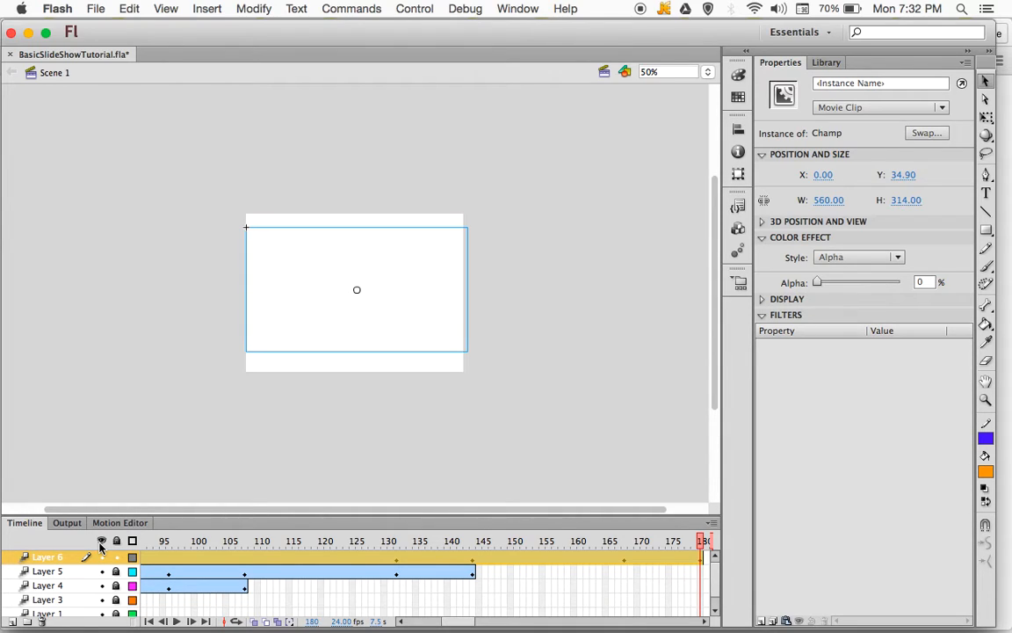
key("Return")
left_click(117, 559)
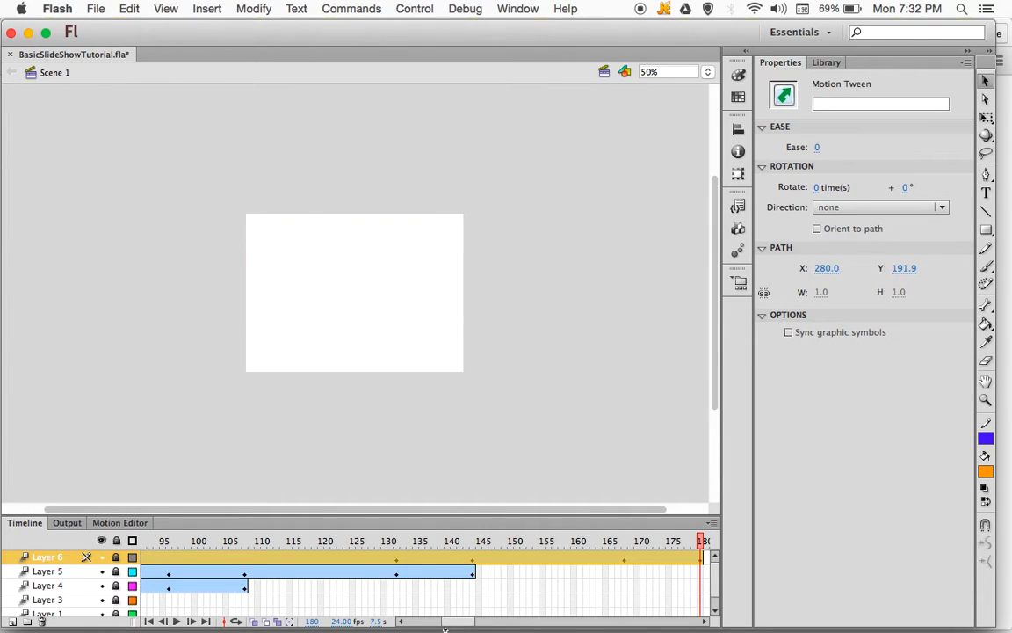
Step: Unlock Layer 1 and extend its logo tween with a keyframe at frame 168
left_click(715, 611)
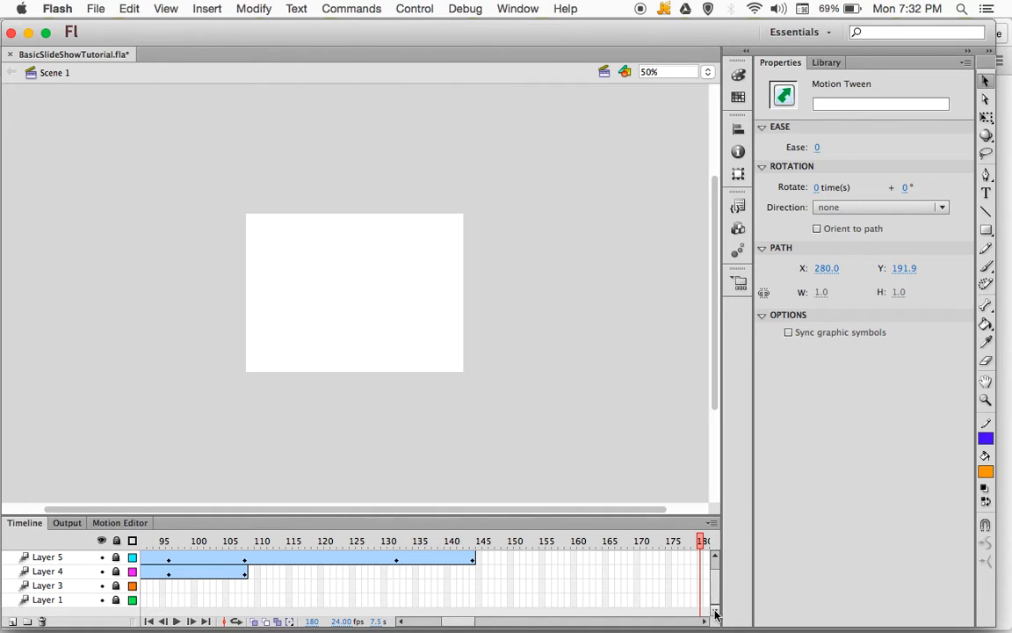
left_click_drag(466, 623, 474, 622)
left_click_drag(717, 581, 716, 574)
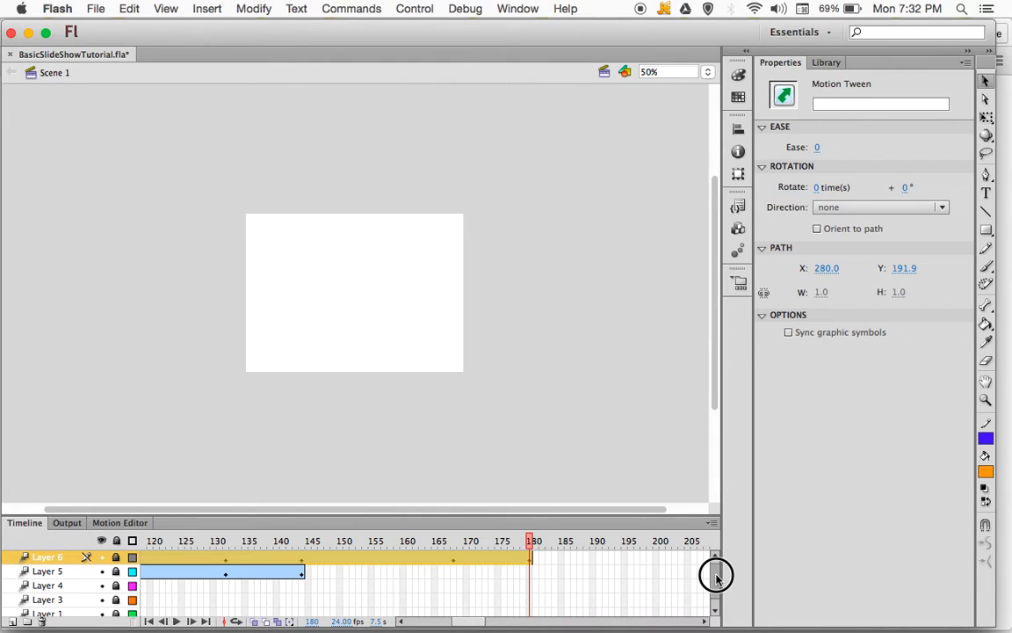
left_click_drag(717, 576, 719, 591)
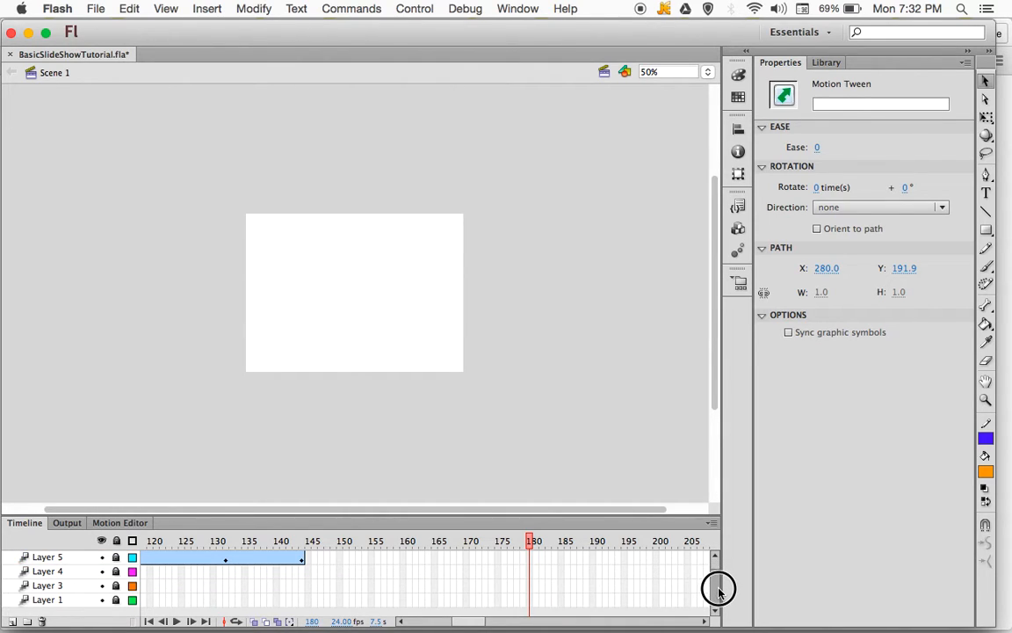
left_click(454, 603)
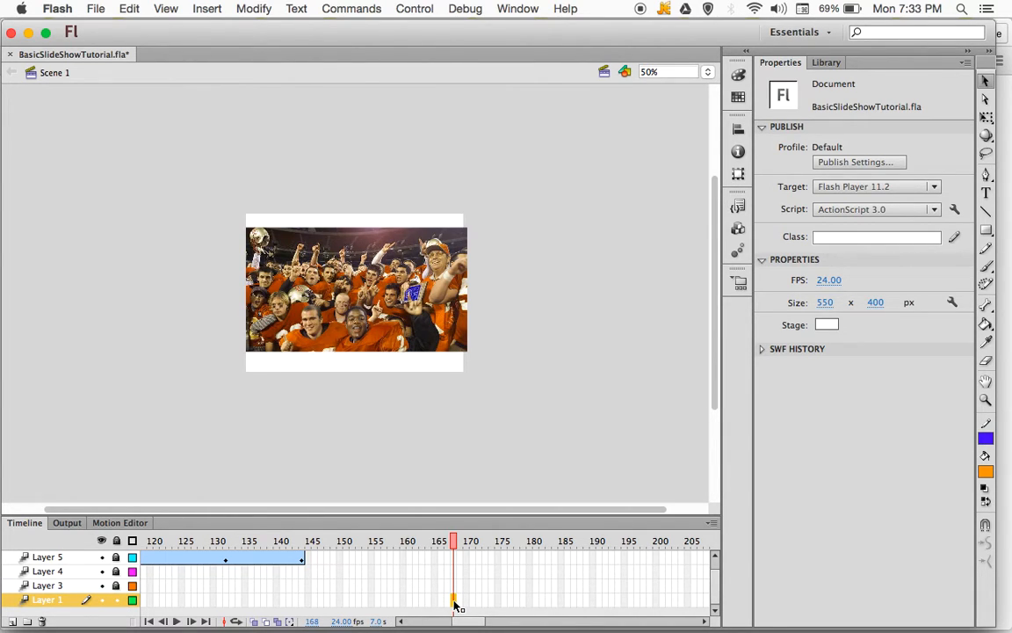
key("F5")
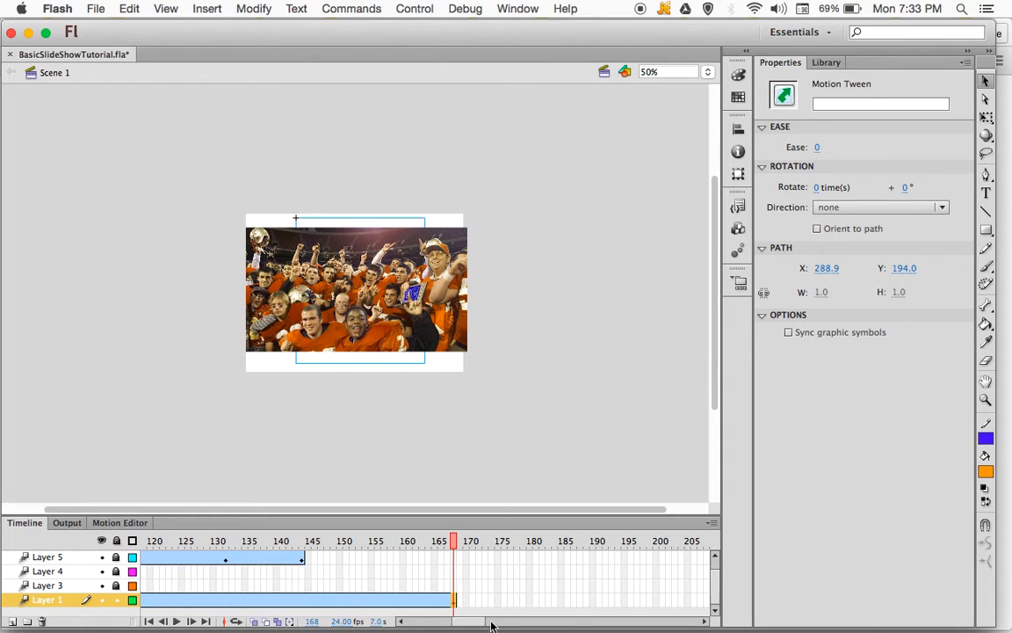
Step: Hide every layer except Layer 1 and play its logo animation from frame 1
left_click_drag(475, 621, 402, 621)
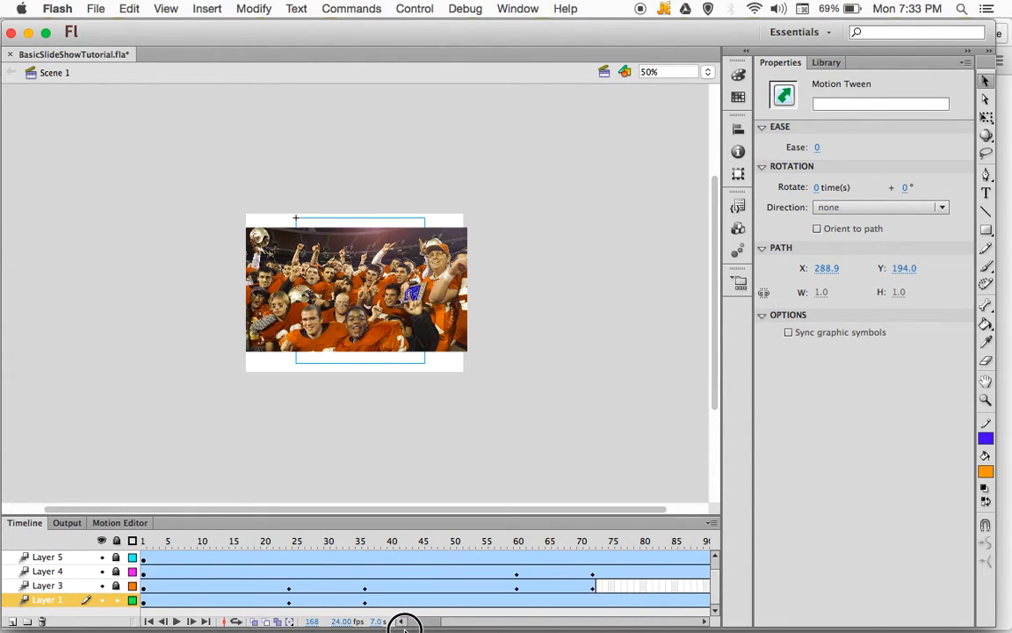
left_click(102, 541)
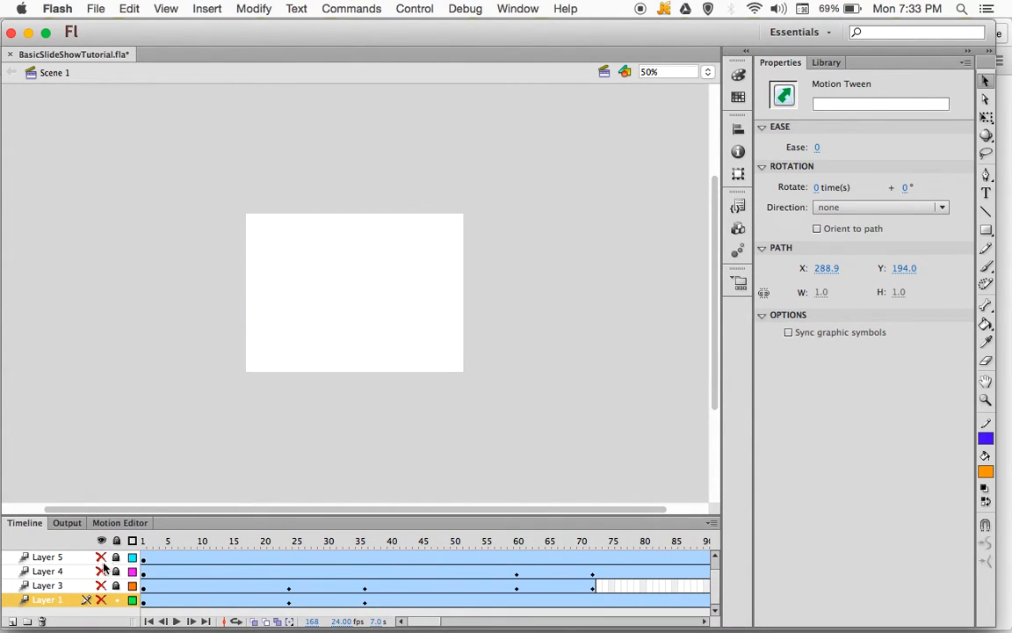
left_click(101, 600)
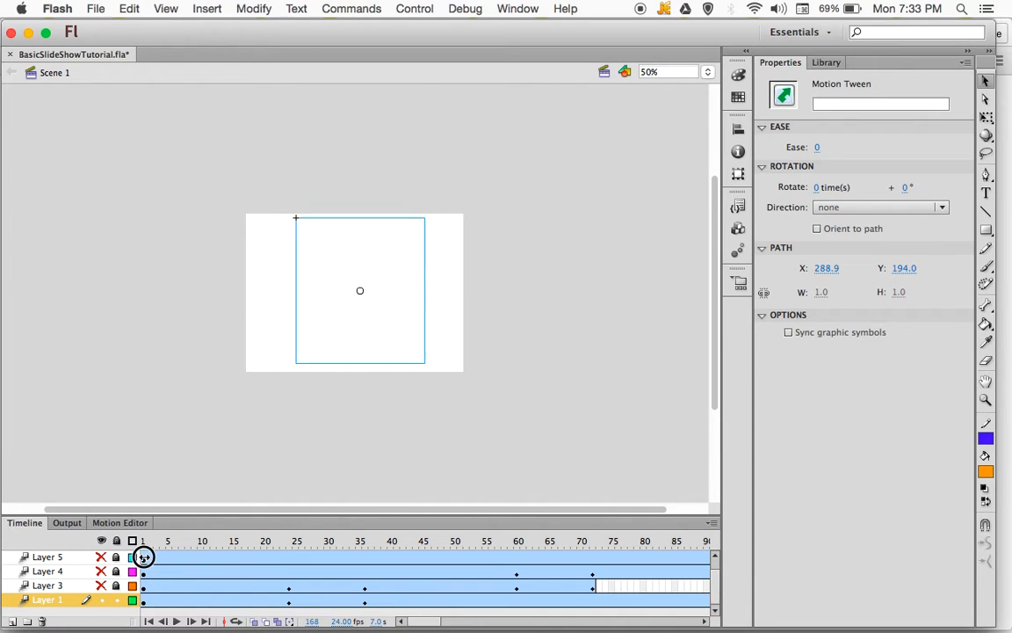
left_click(144, 559)
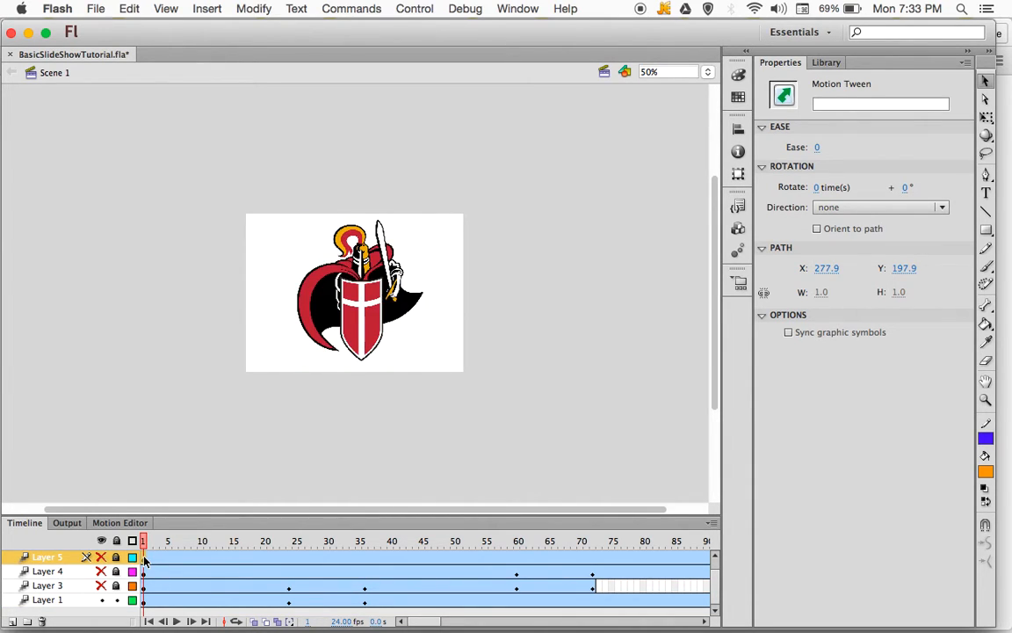
key("Return")
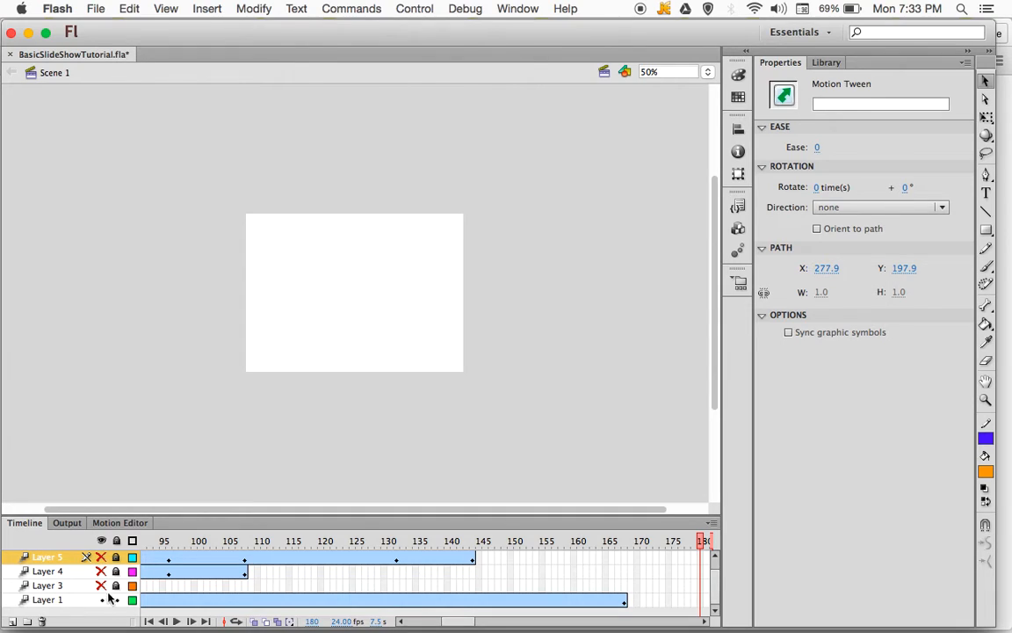
Step: Extend Layer 1's logo tween to frame 180 and insert a keyframe there
left_click_drag(456, 622, 463, 620)
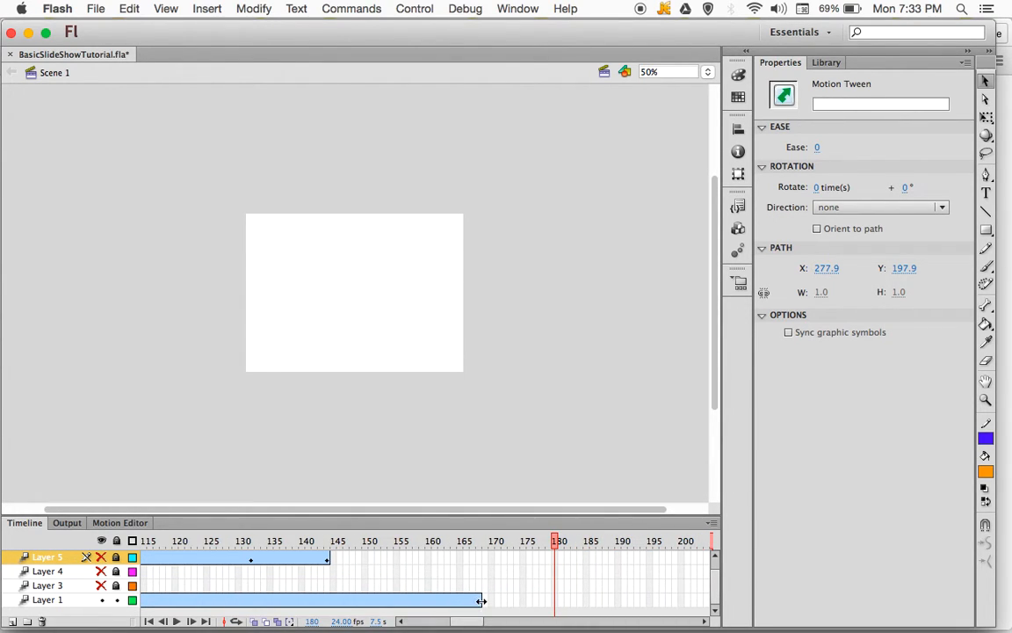
left_click(554, 600)
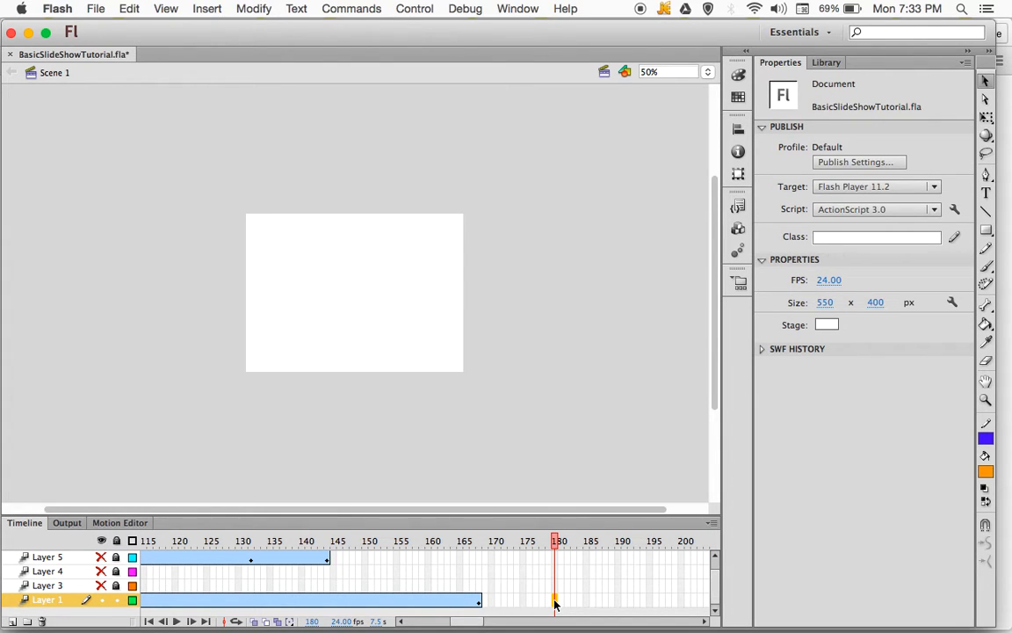
key("F5")
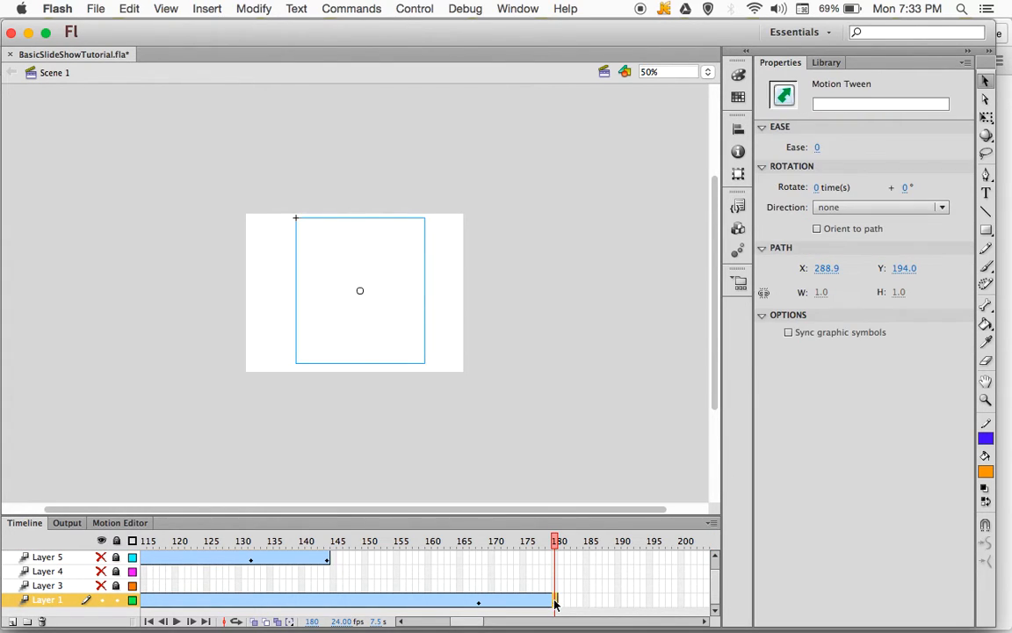
Step: Check the logo symbol's alpha at the frame 168 keyframe, and set its alpha to 100% at frame 180
left_click(480, 603)
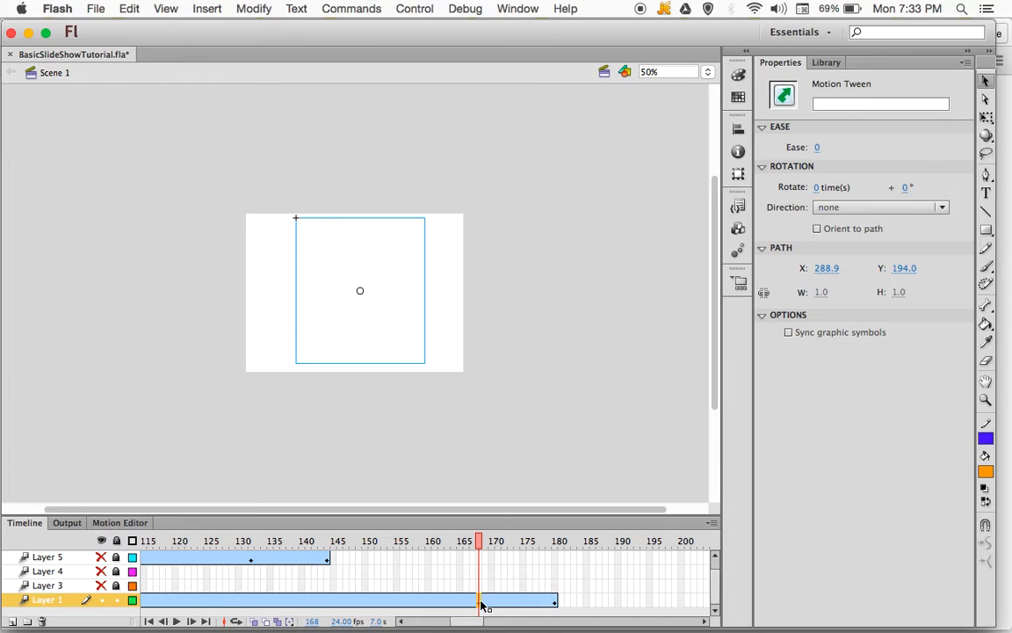
left_click(393, 324)
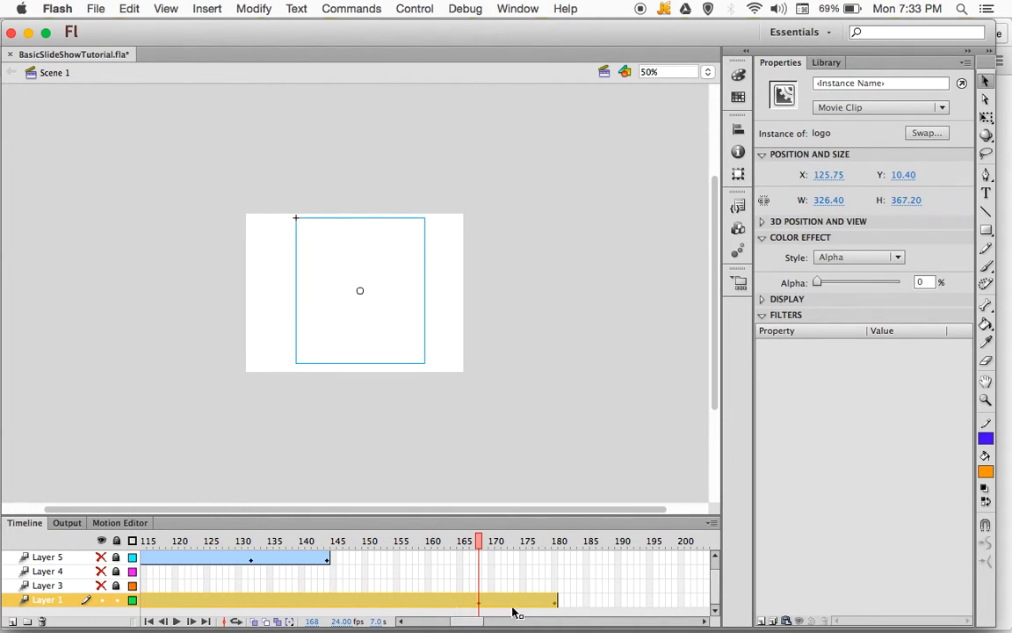
left_click(557, 600)
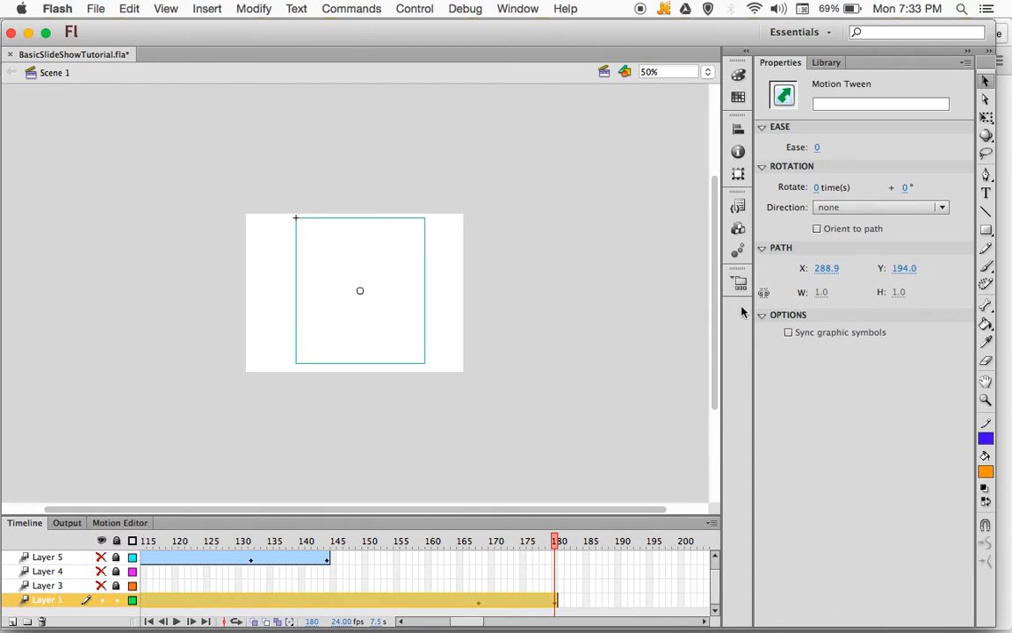
left_click(413, 303)
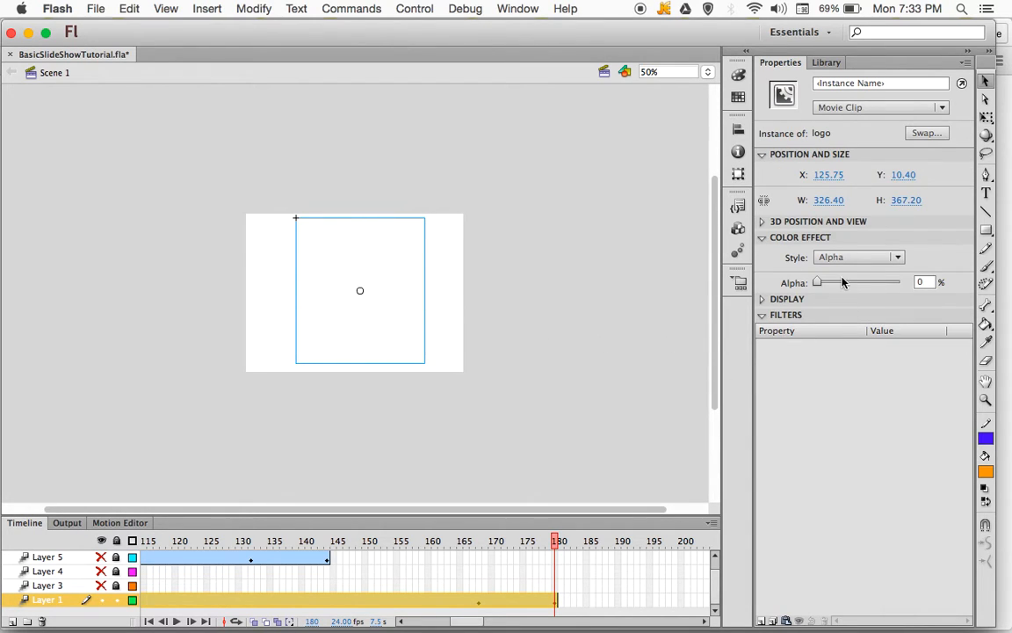
left_click_drag(819, 282, 906, 281)
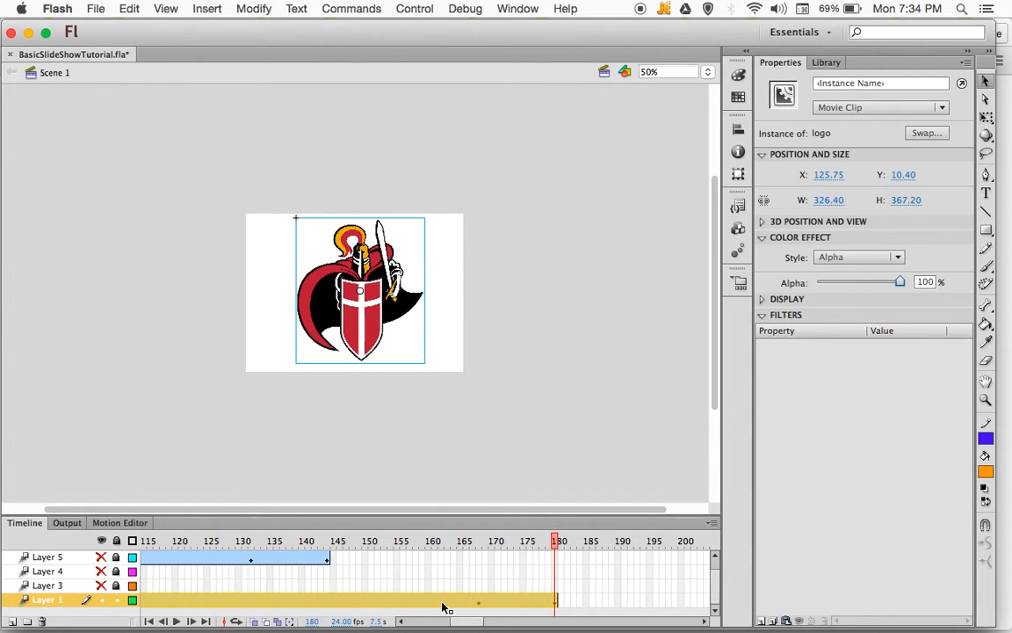
Step: Show Layer 6 and scrub from frame 159 to 180, playing back the crossfade between the Champ photo and the logo
left_click(717, 561)
left_click(101, 557)
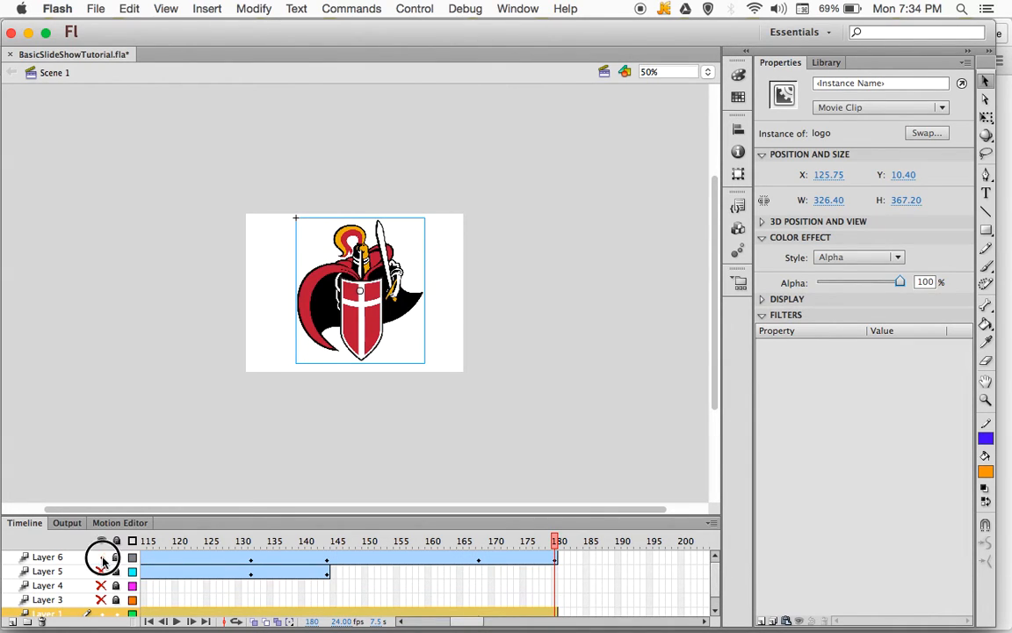
left_click(424, 561)
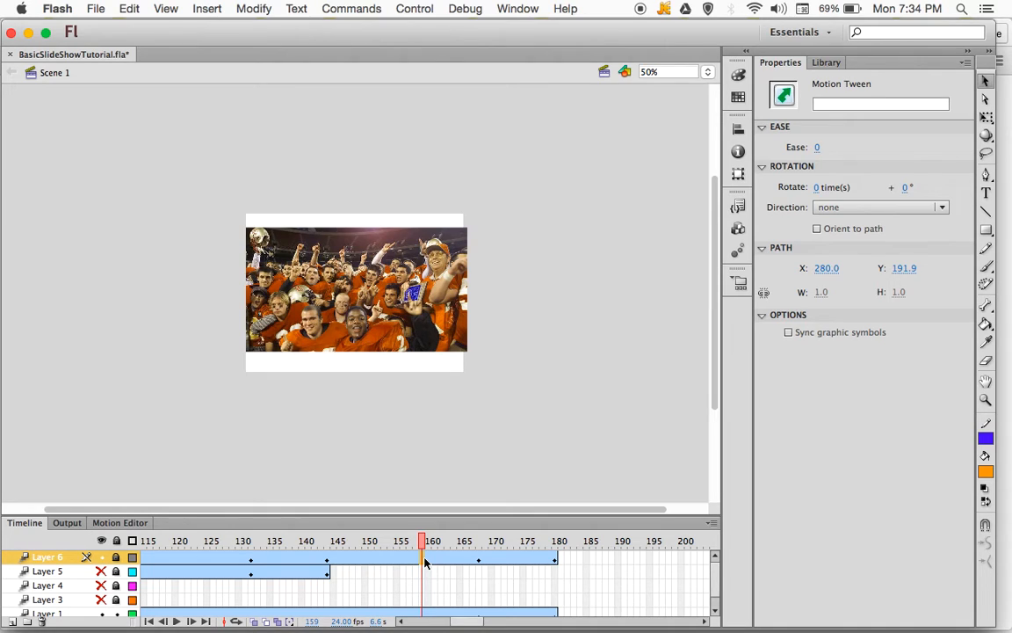
left_click_drag(424, 542, 565, 543)
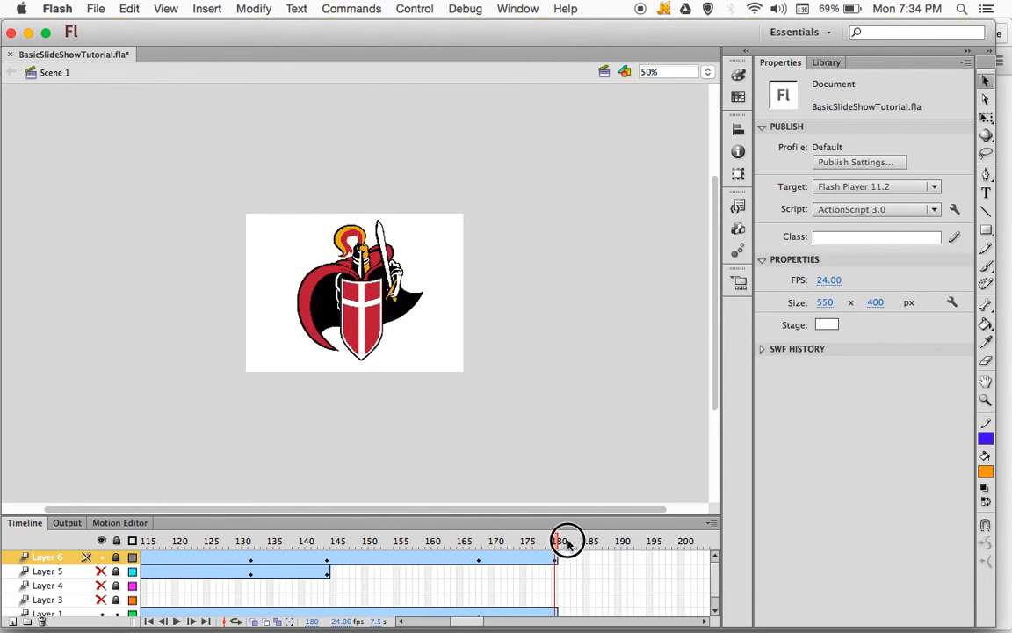
key("Return")
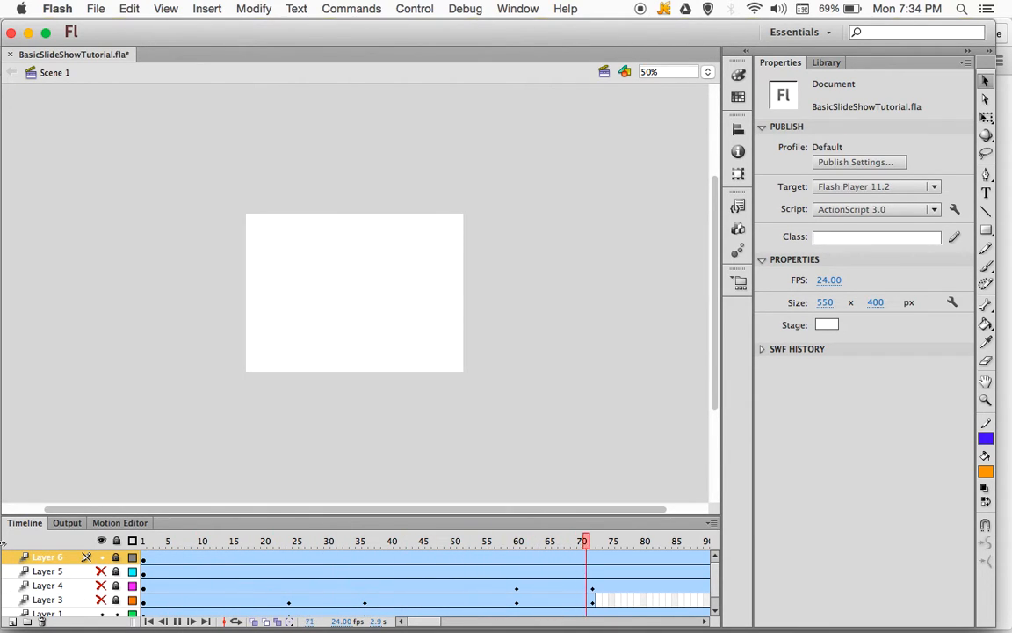
Step: Show all layers and preview the whole slideshow, both in the timeline and as a test movie, closing the preview window
left_click(103, 541)
left_click(102, 540)
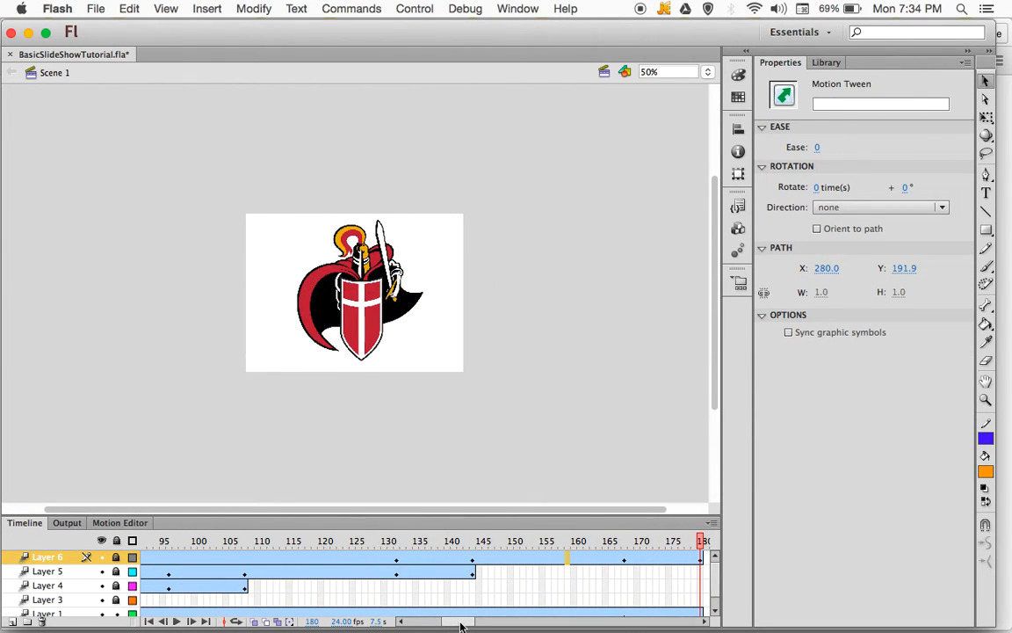
left_click(102, 540)
left_click(103, 540)
key("Return")
key("super+Return")
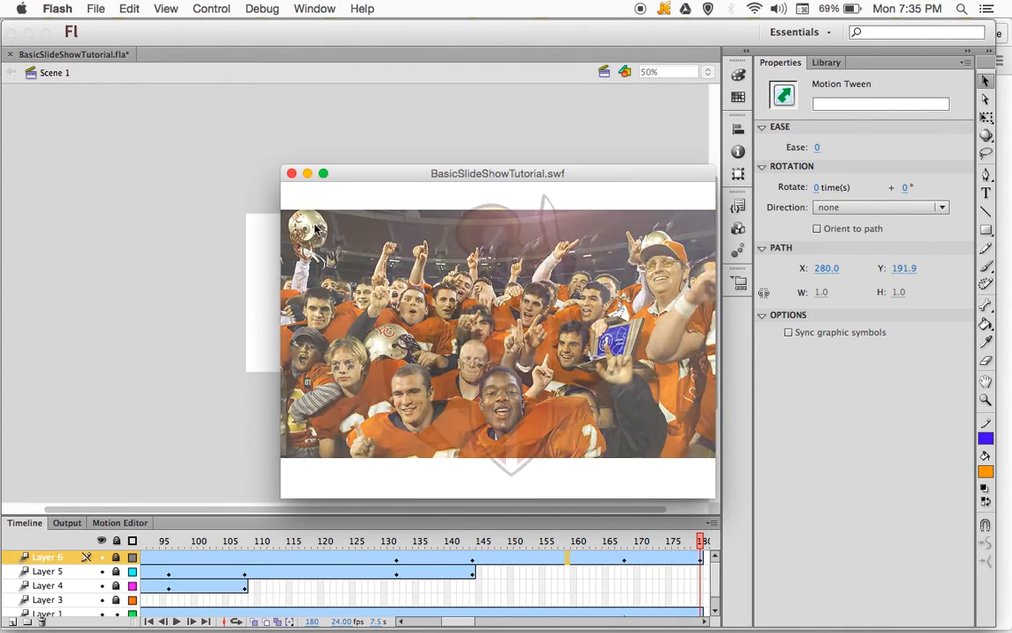
left_click(292, 173)
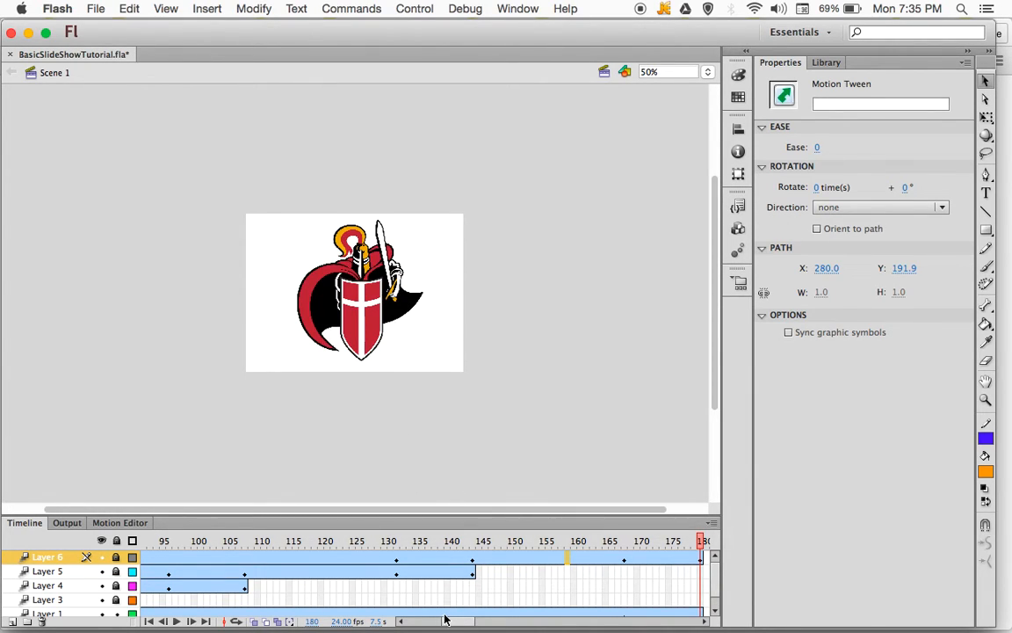
Step: Add a new layer above Layer 6 and write the author's surname in orange 20 pt Brush Script Std near the stage's upper-left corner
left_click_drag(463, 621, 347, 621)
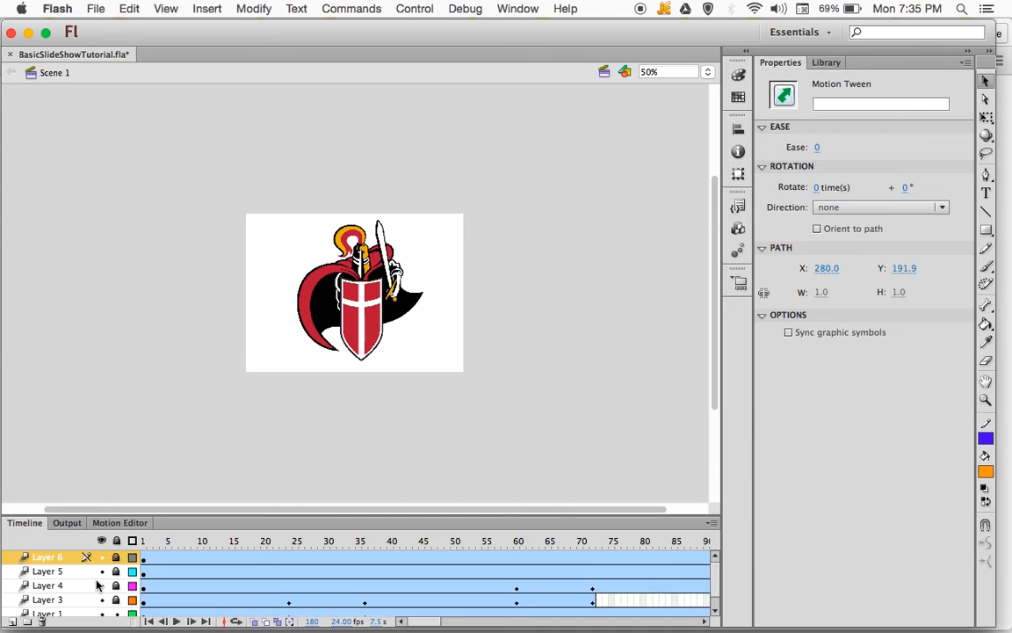
left_click(12, 621)
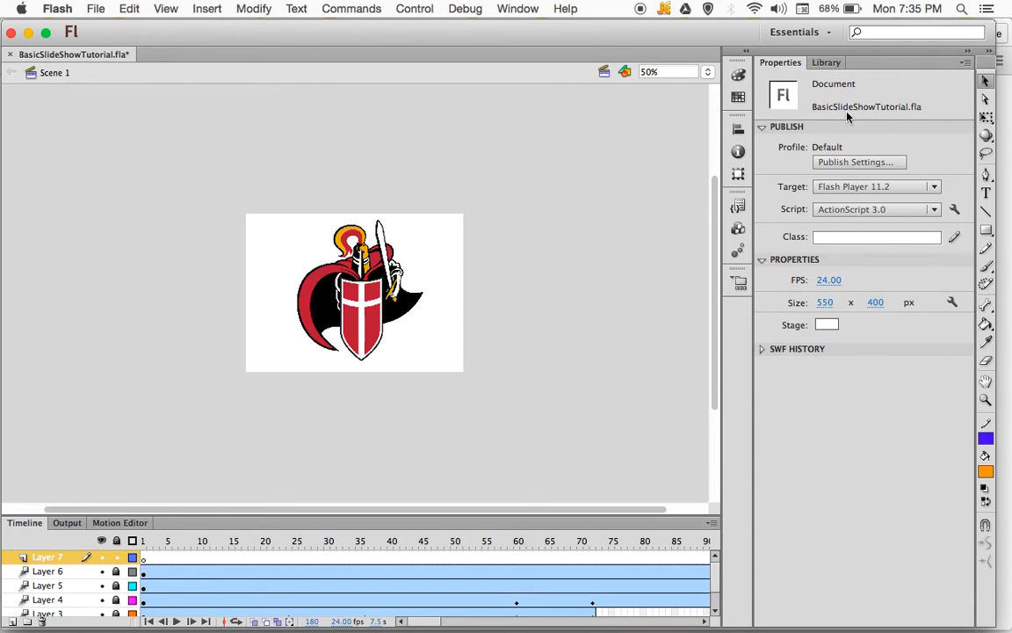
left_click(986, 193)
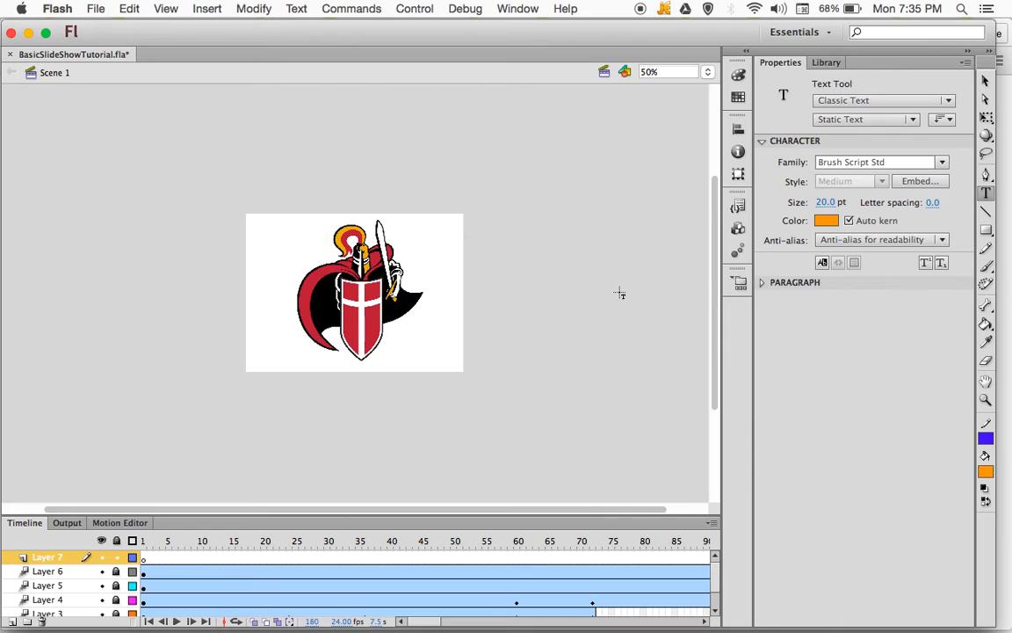
left_click(254, 225)
type("Myscots")
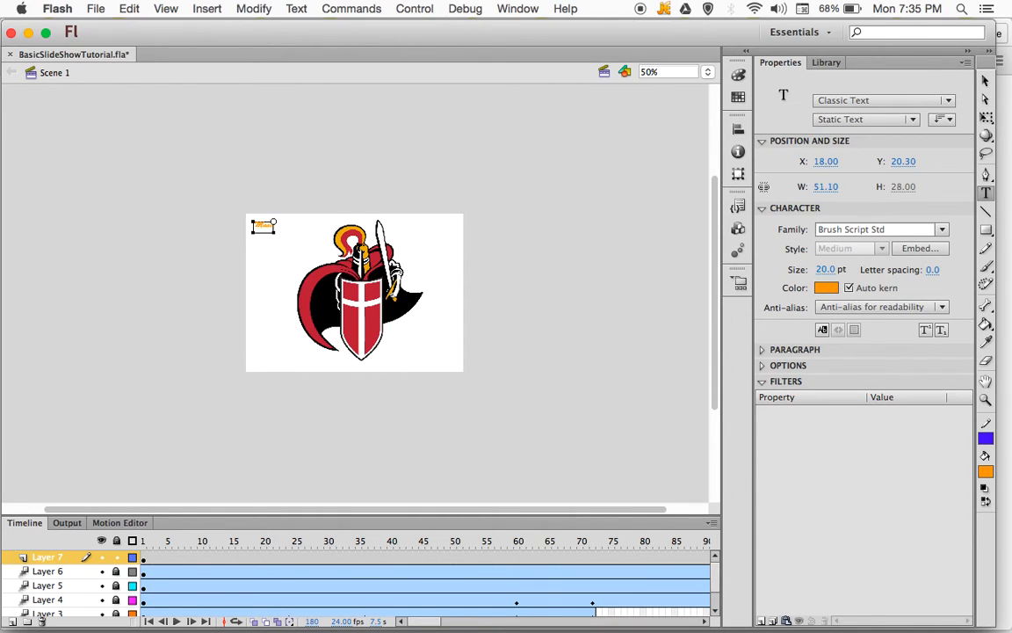
left_click(707, 72)
left_click(712, 86)
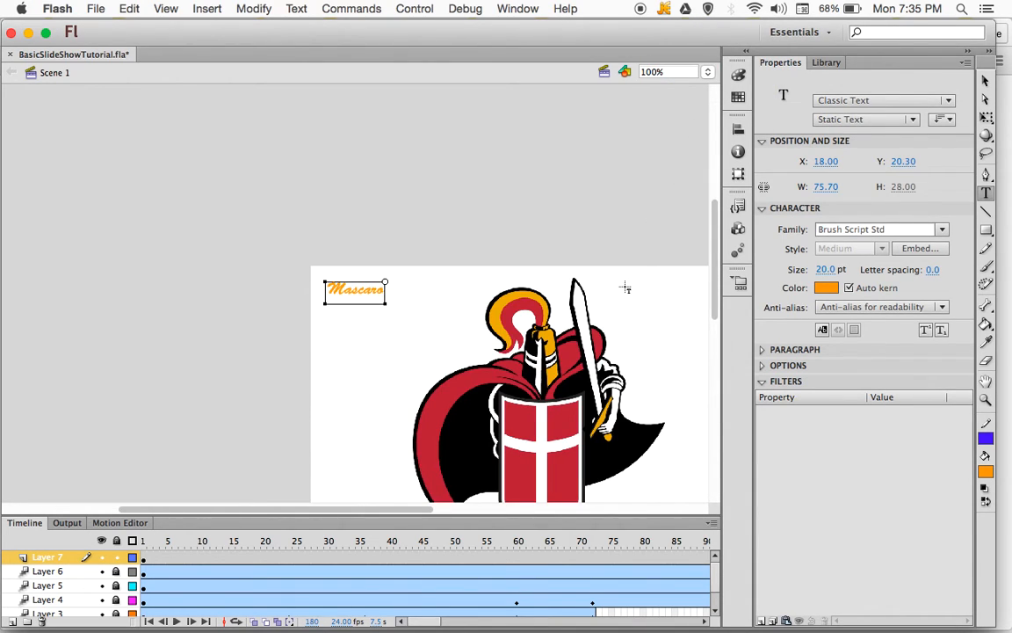
left_click(985, 81)
left_click(593, 244)
Step: Change the stage background color to red
left_click_drag(423, 512, 483, 512)
left_click_drag(716, 278, 719, 288)
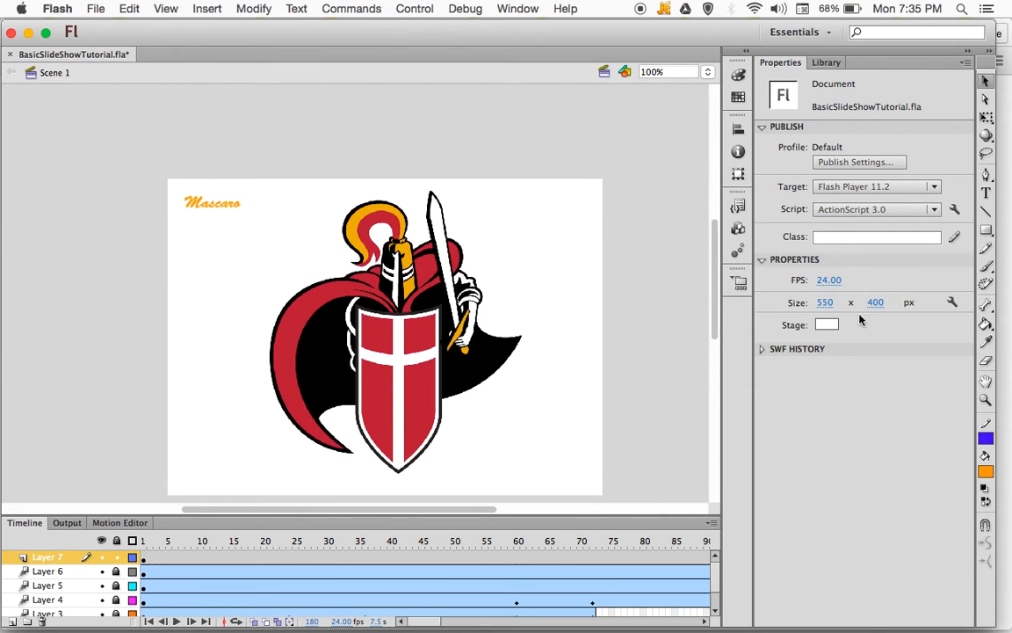
left_click(826, 324)
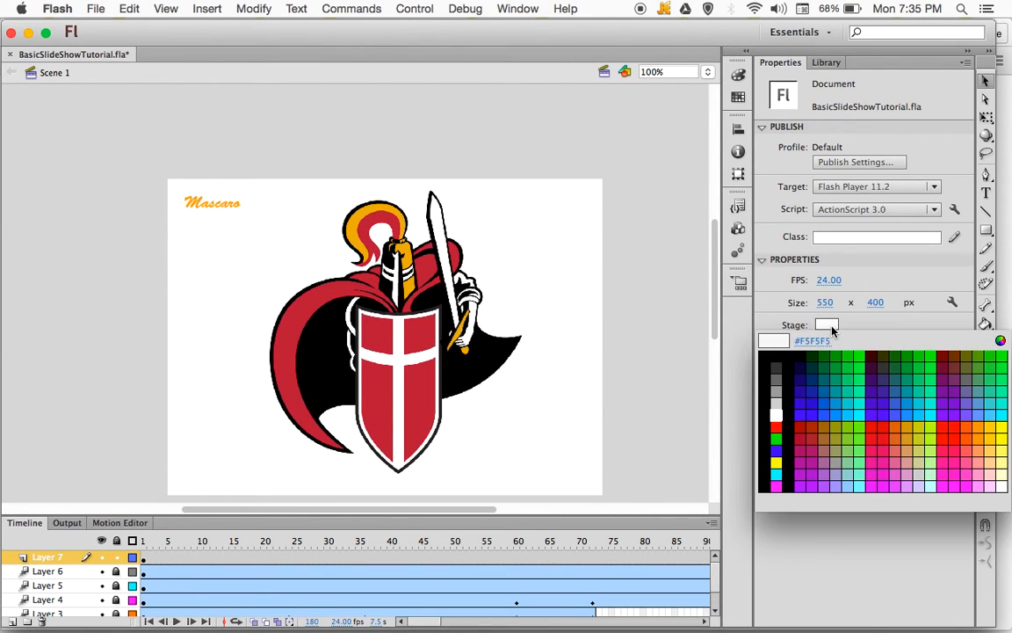
left_click(778, 428)
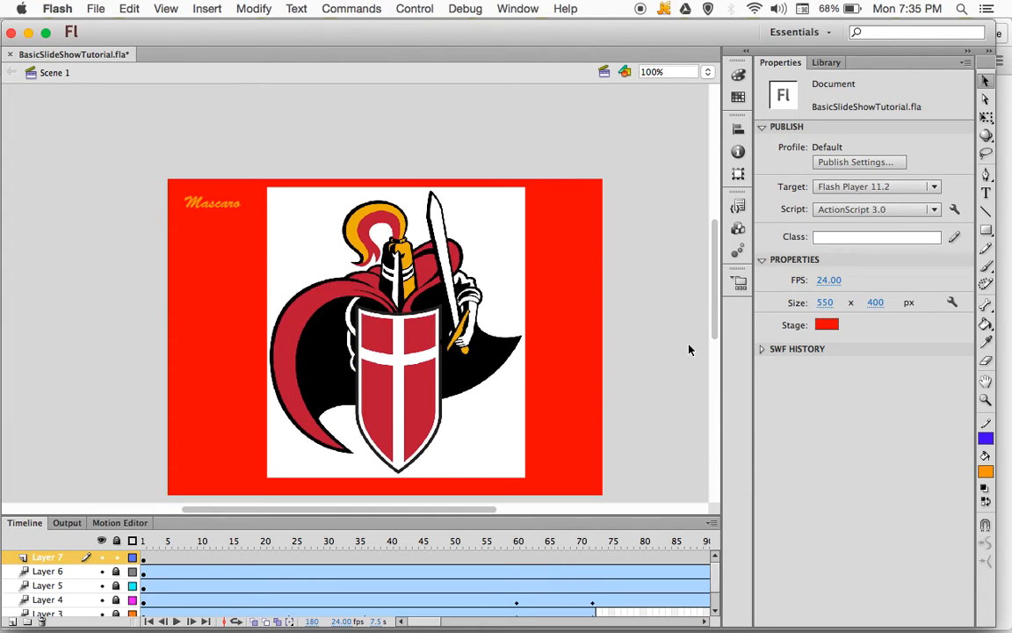
Step: Play back the slideshow with the red stage and name text, test it as a movie, and close the preview
key("Return")
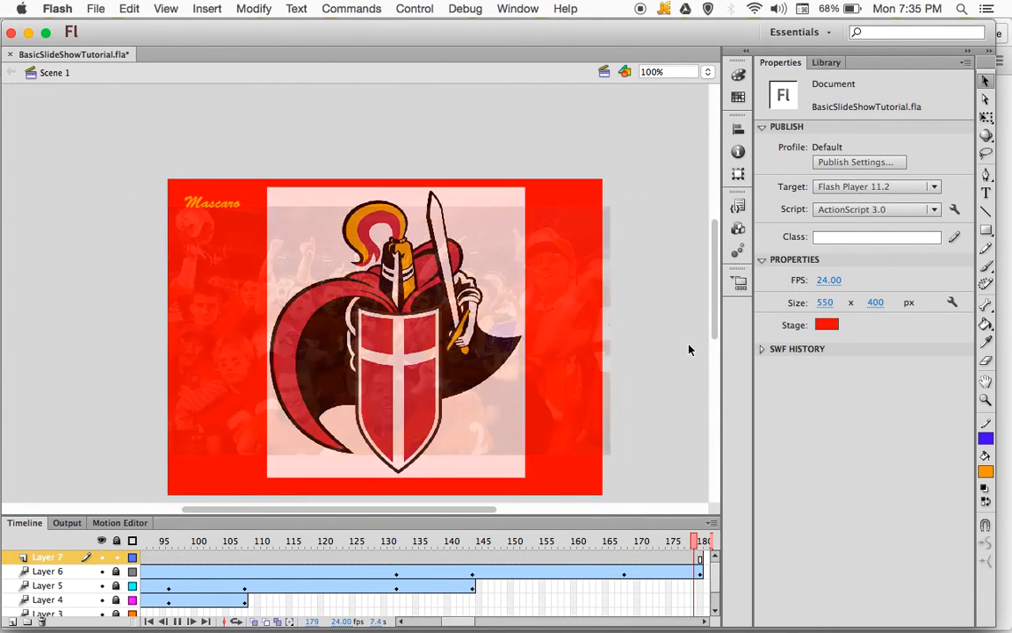
key("super+Return")
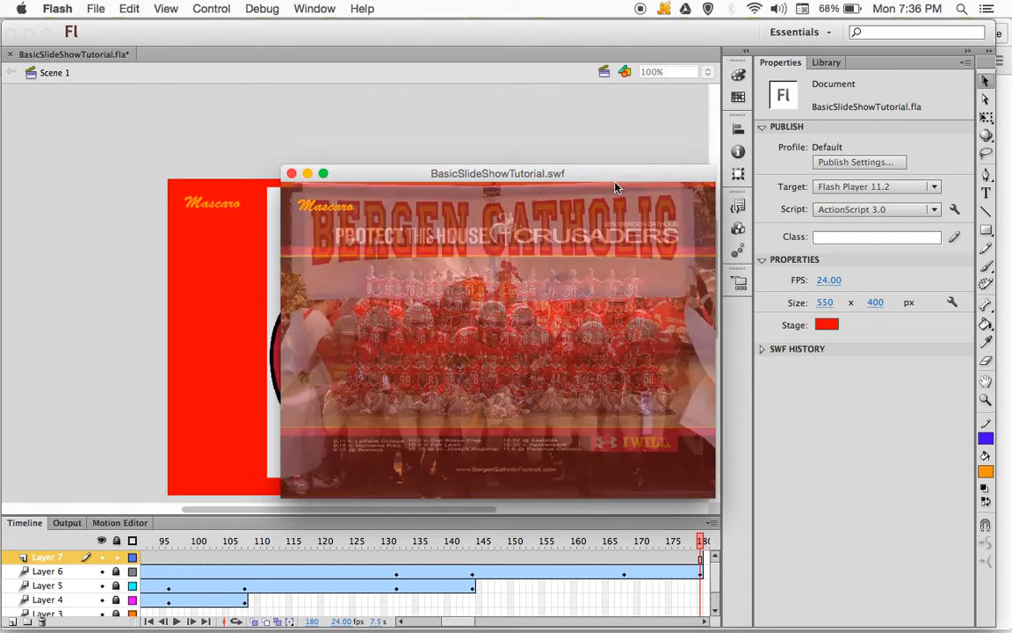
left_click_drag(606, 173, 525, 159)
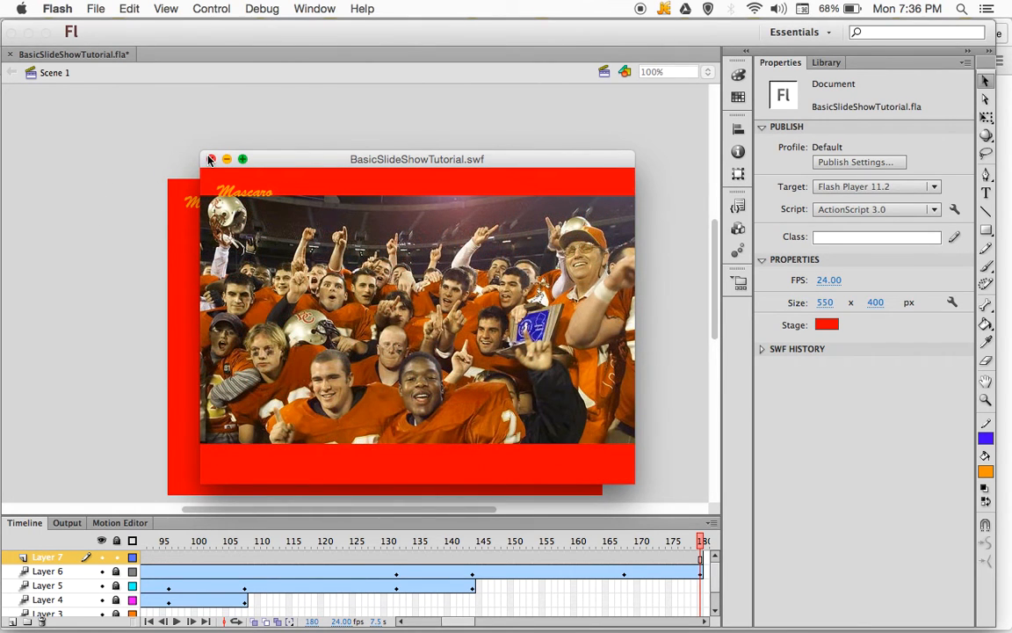
left_click(210, 159)
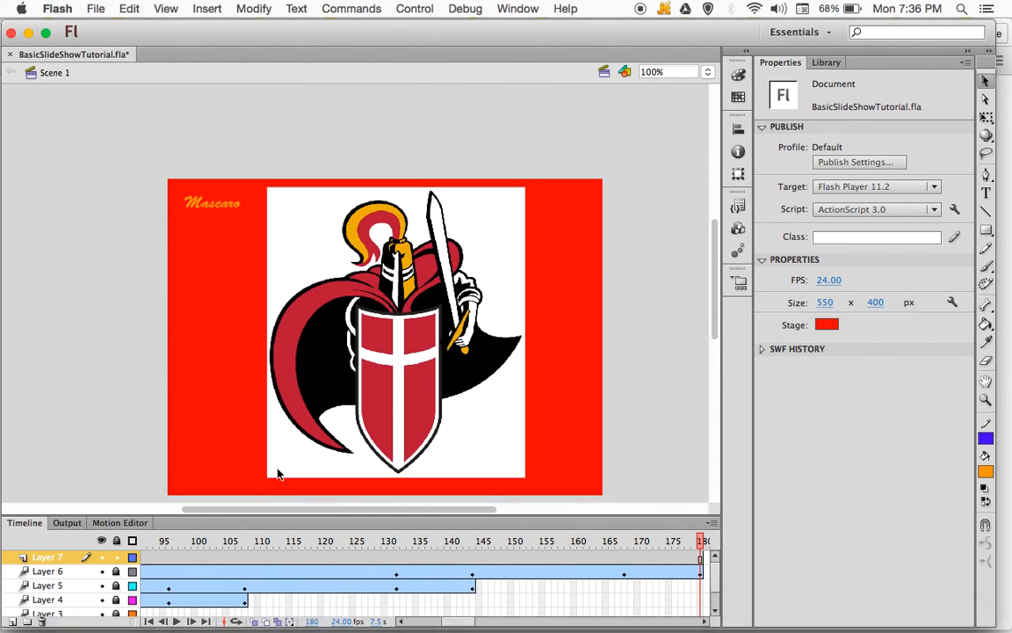
Step: Switch to the Blackboard course page in Chrome and read the Cycle 7 Project - Basic Slide Show assignment's guidelines and rubric
left_click(148, 606)
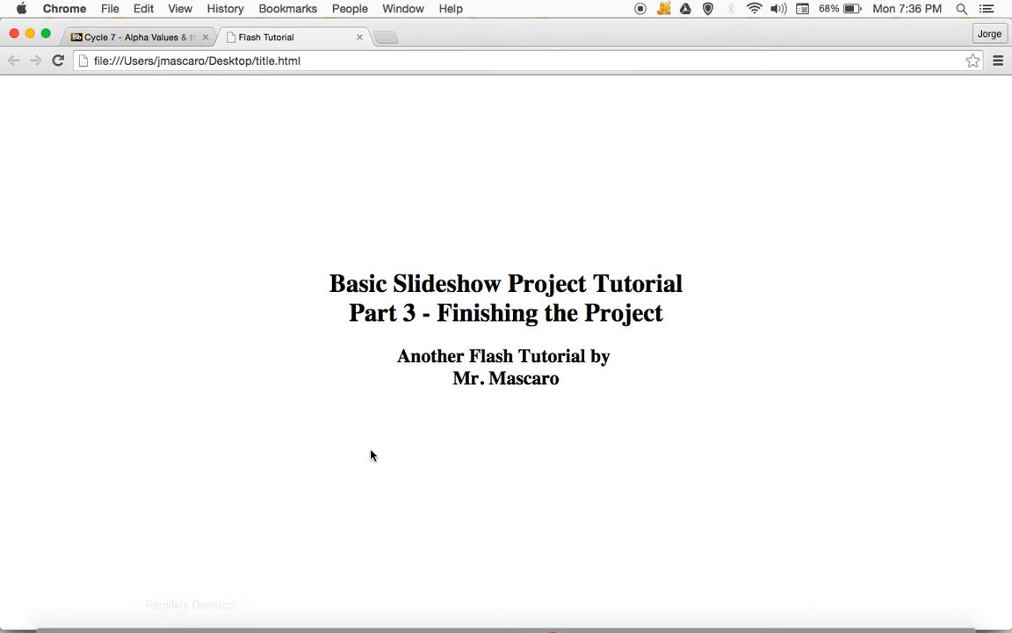
left_click(163, 35)
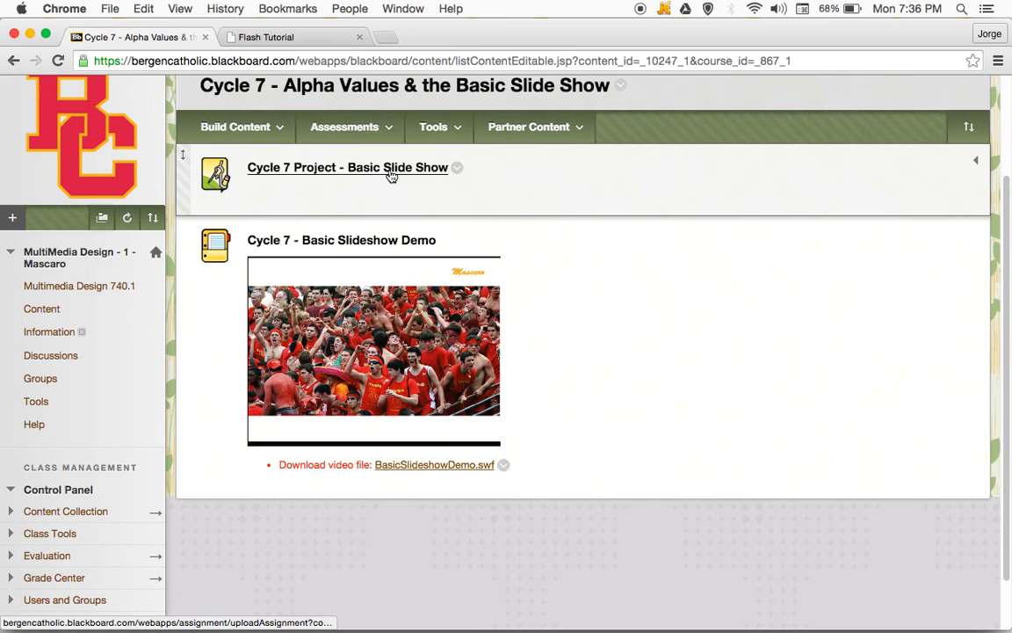
left_click(391, 175)
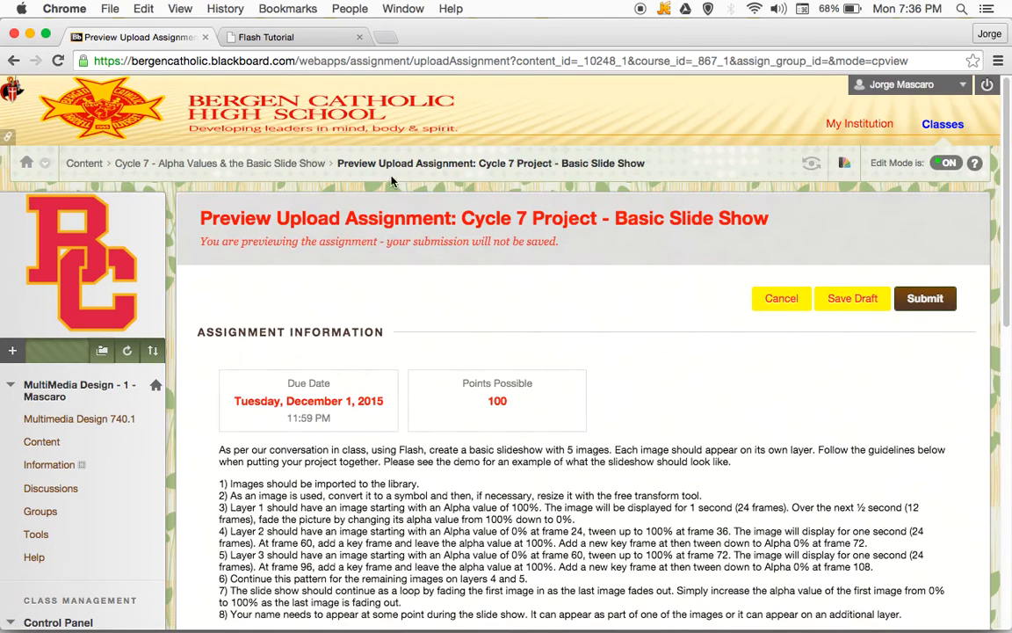
scroll(612, 360, "down", 5)
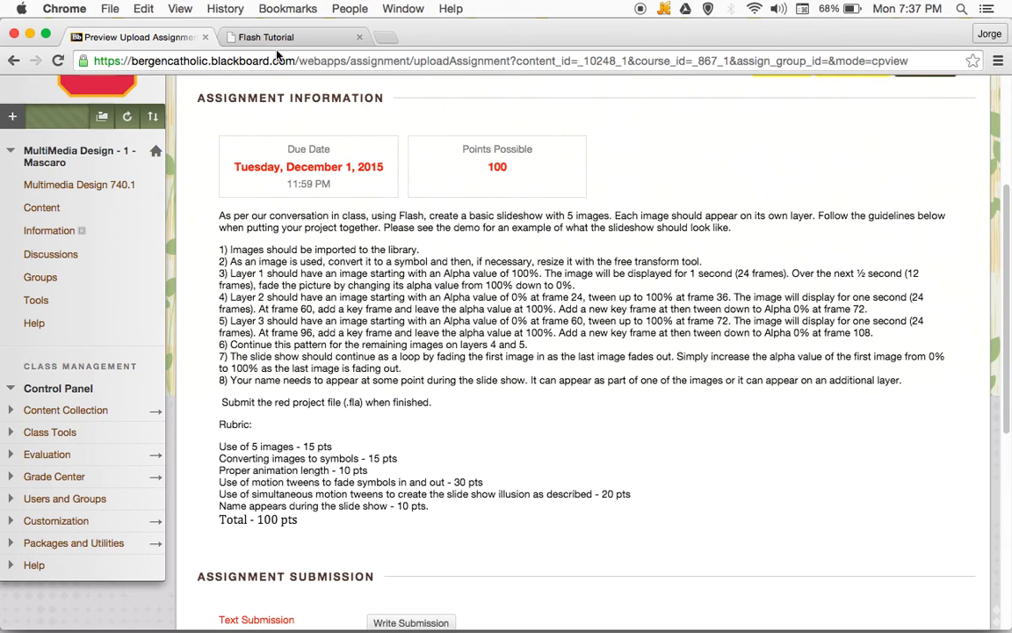
Step: Switch back to the slideshow document in Flash and center the stage in view
left_click(626, 621)
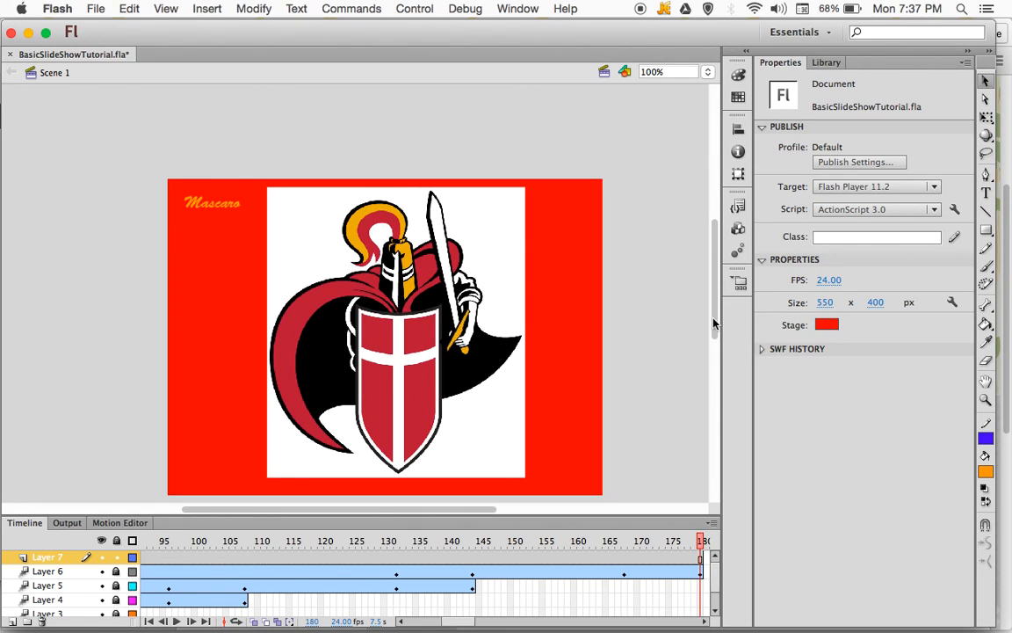
left_click_drag(715, 309, 714, 324)
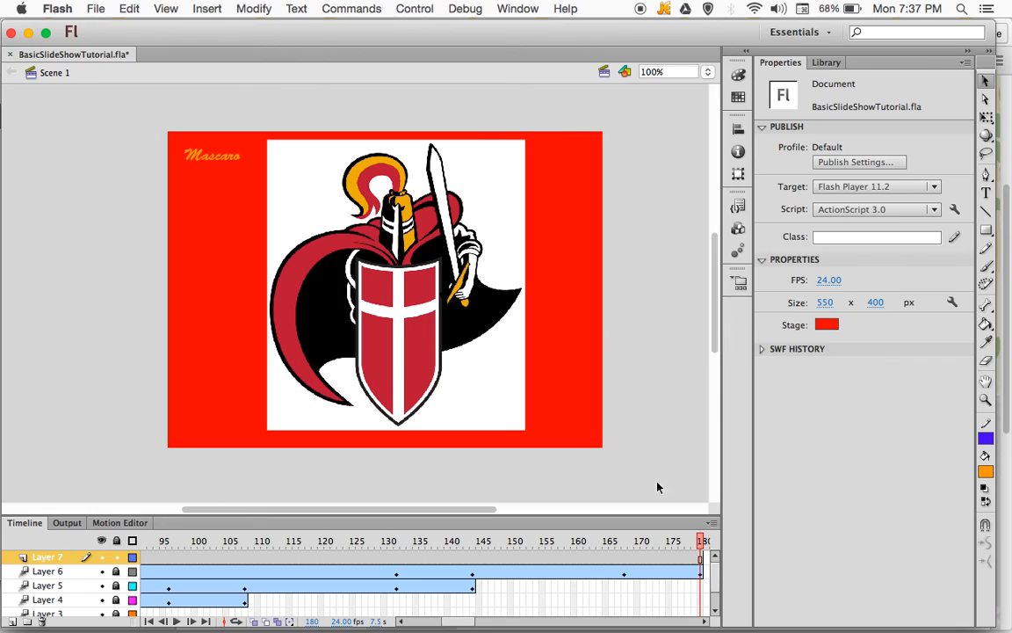
left_click_drag(486, 515, 496, 515)
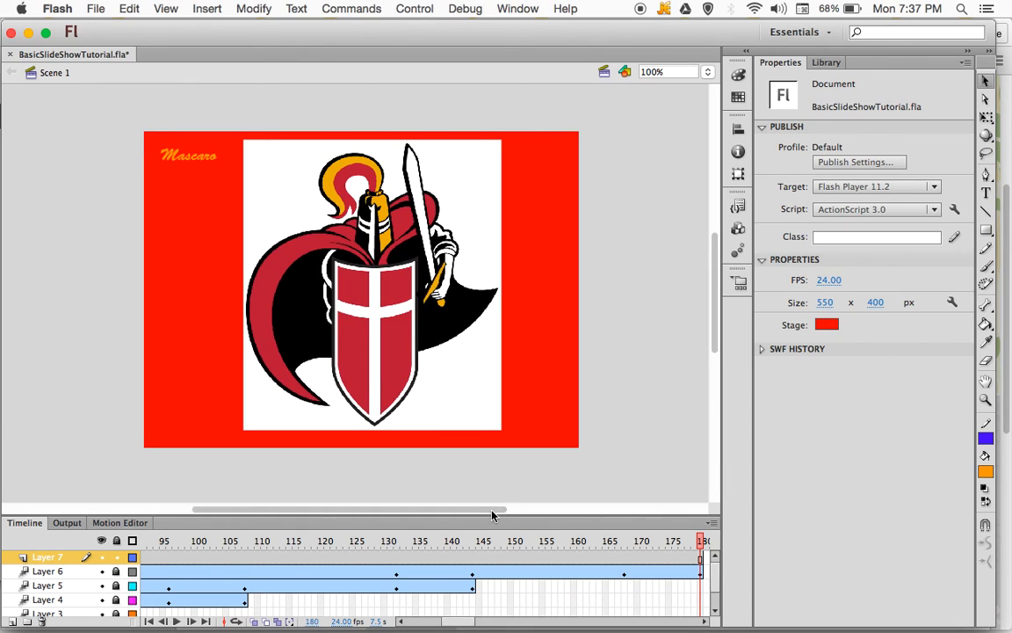